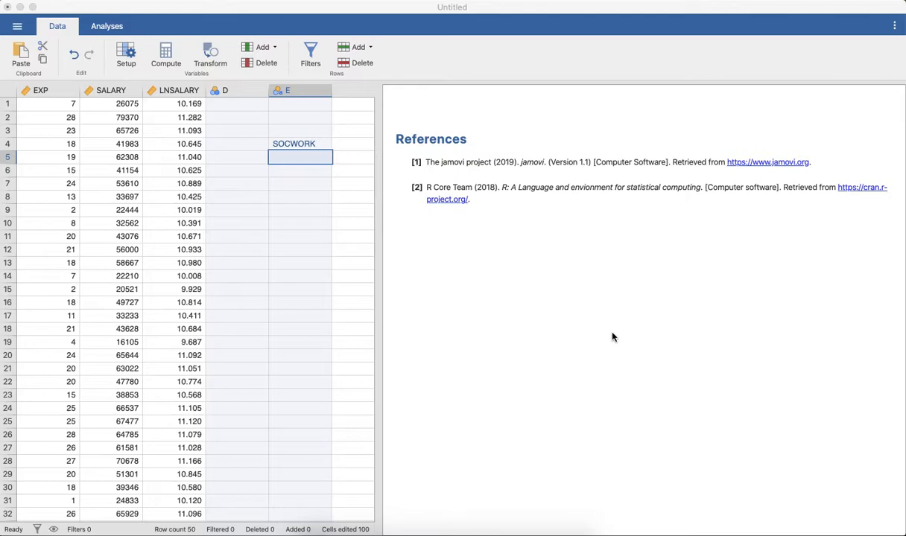
Clear the stray SOCWORK entry from row 4 of column E
{"action": "left_click", "coordinate": [319, 147]}
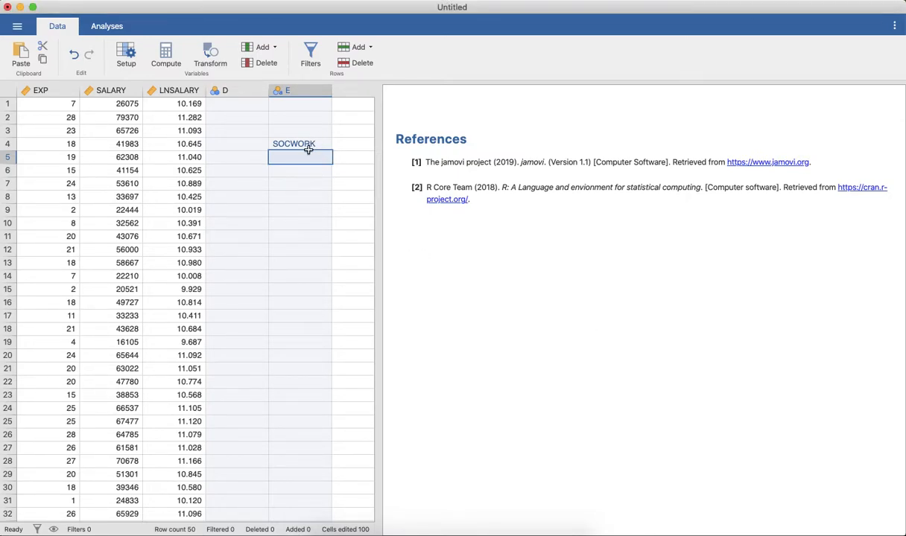
{"action": "left_click", "coordinate": [323, 144]}
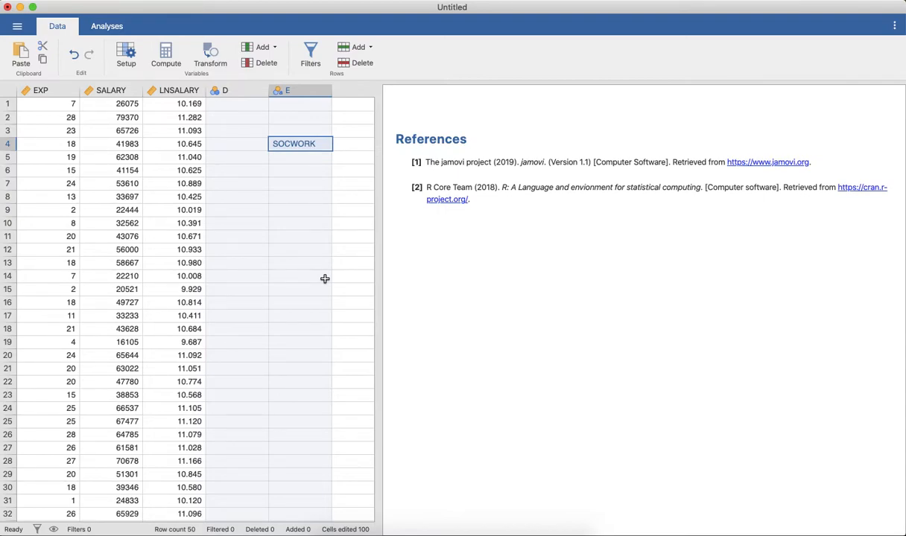
{"action": "key", "text": "Escape"}
{"action": "left_click", "coordinate": [283, 254]}
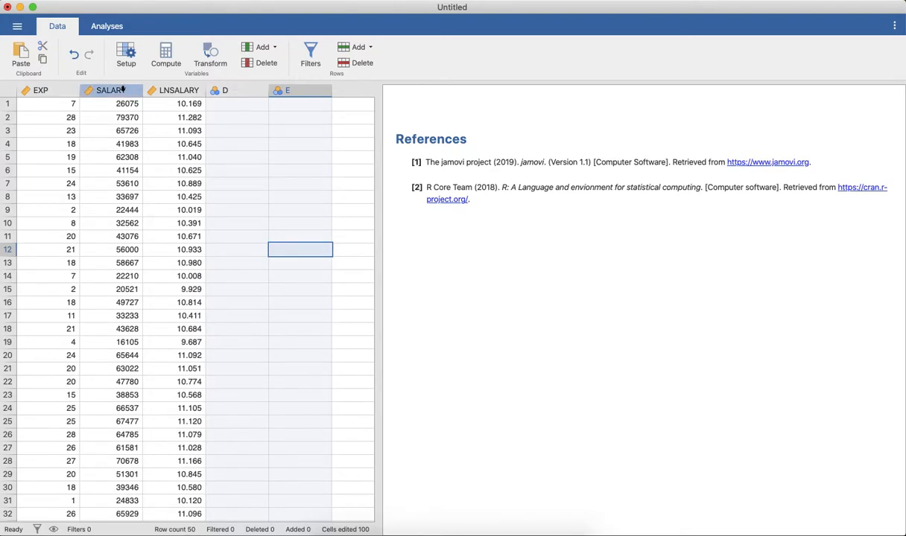
Review the SALARY values down to the last data row and the EXP column
{"action": "left_click", "coordinate": [122, 90]}
{"action": "scroll", "coordinate": [178, 267], "scroll_direction": "down", "scroll_amount": 3}
{"action": "scroll", "coordinate": [178, 268], "scroll_direction": "down", "scroll_amount": 10}
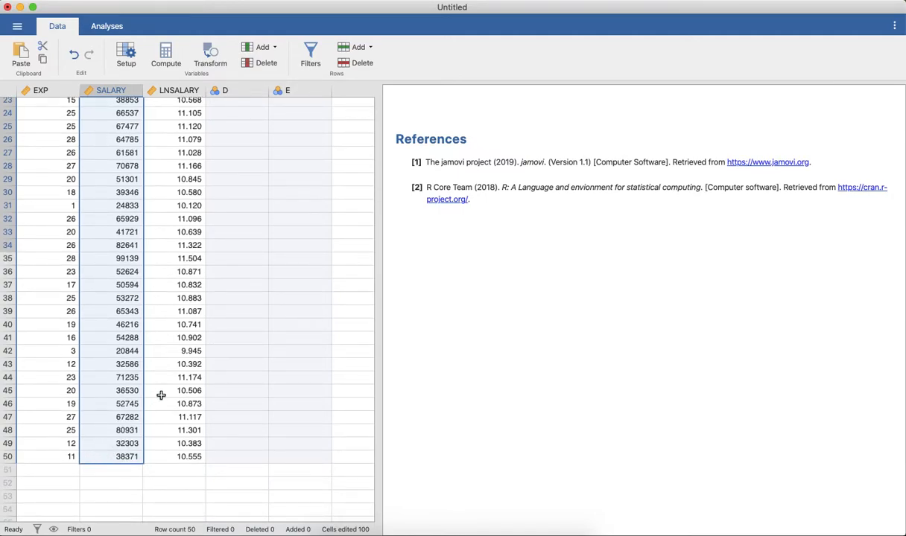
{"action": "scroll", "coordinate": [161, 394], "scroll_direction": "up", "scroll_amount": 10}
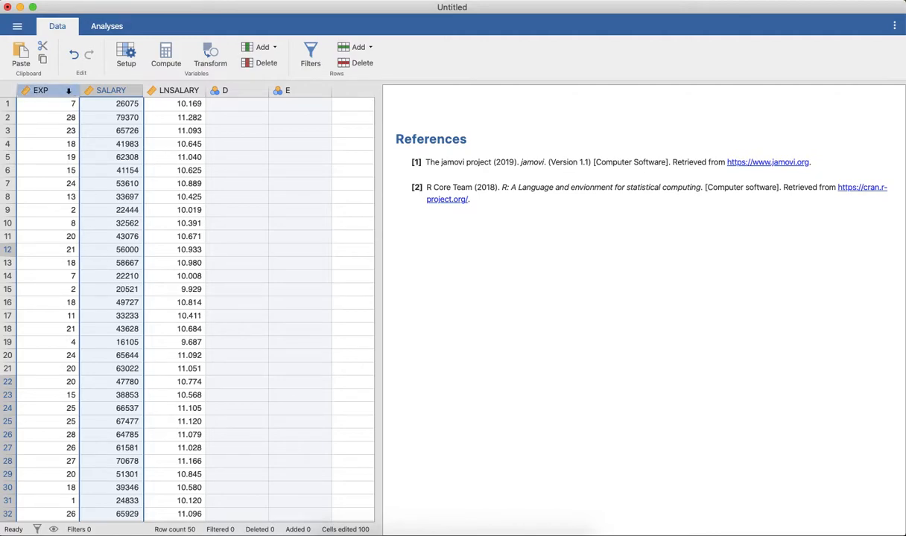
{"action": "left_click", "coordinate": [68, 90]}
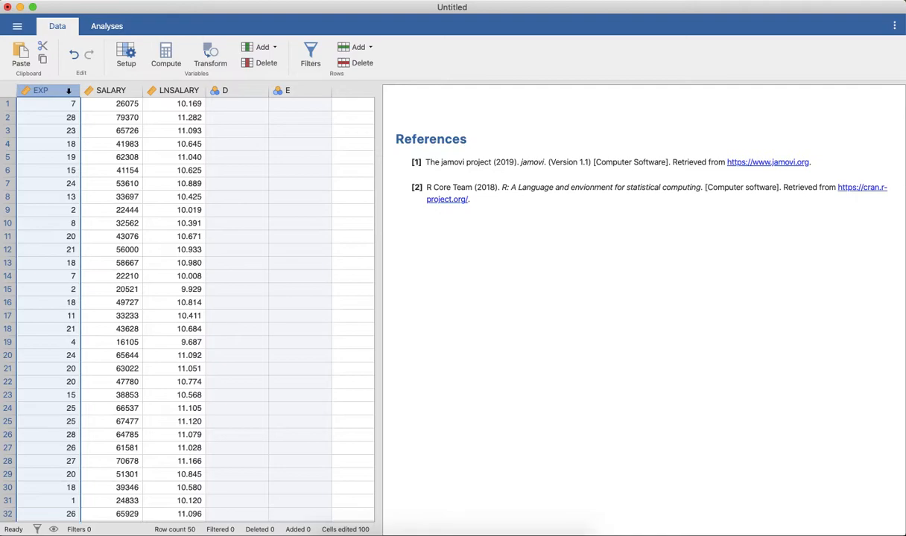
Delete the two empty variables D and E from the data set
{"action": "left_click_drag", "start_coordinate": [239, 90], "coordinate": [286, 90]}
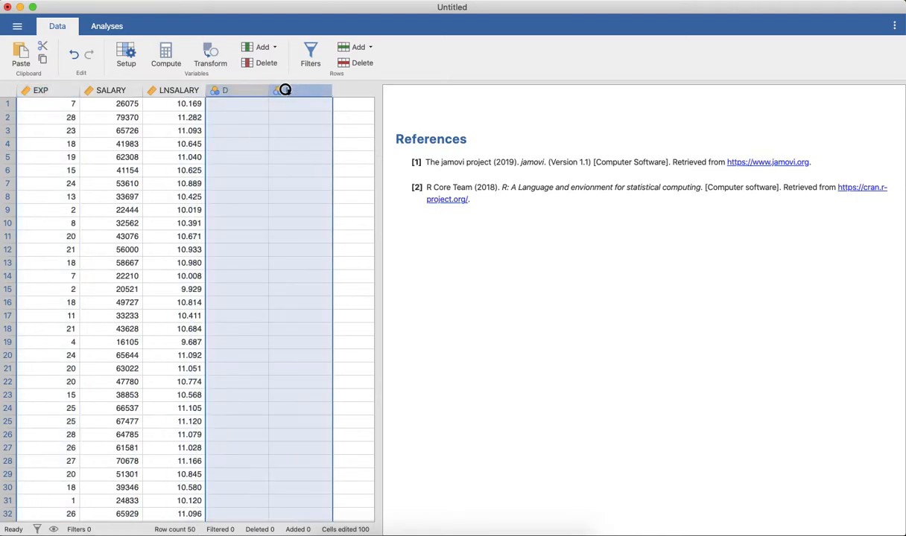
{"action": "right_click", "coordinate": [285, 90]}
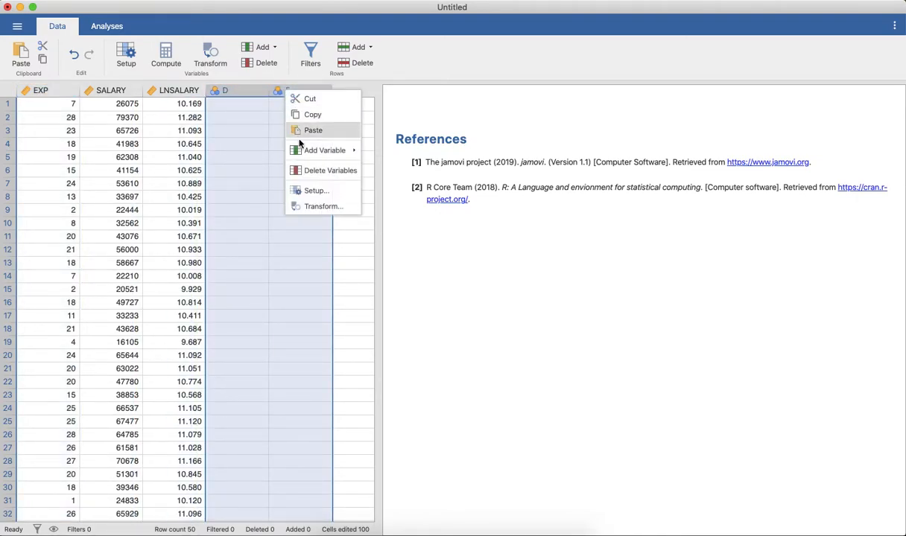
{"action": "left_click", "coordinate": [308, 171]}
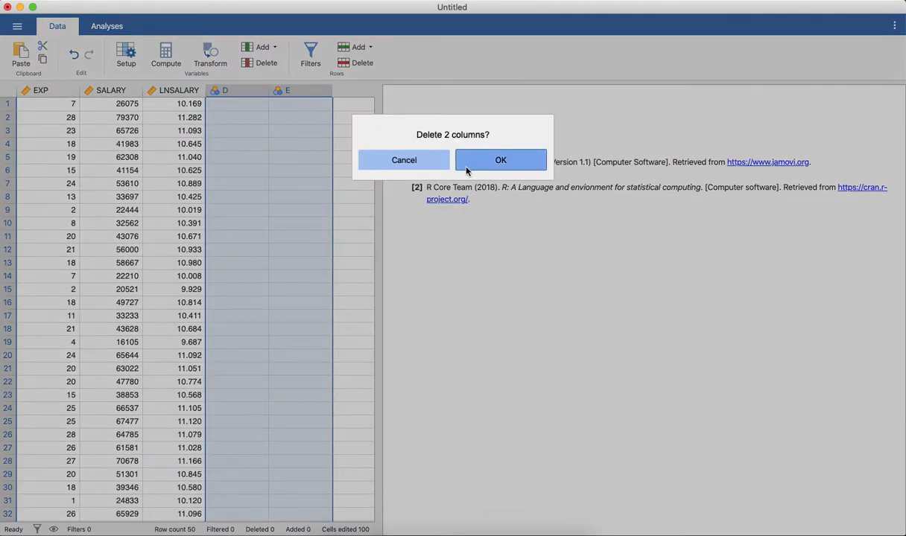
{"action": "left_click", "coordinate": [465, 170]}
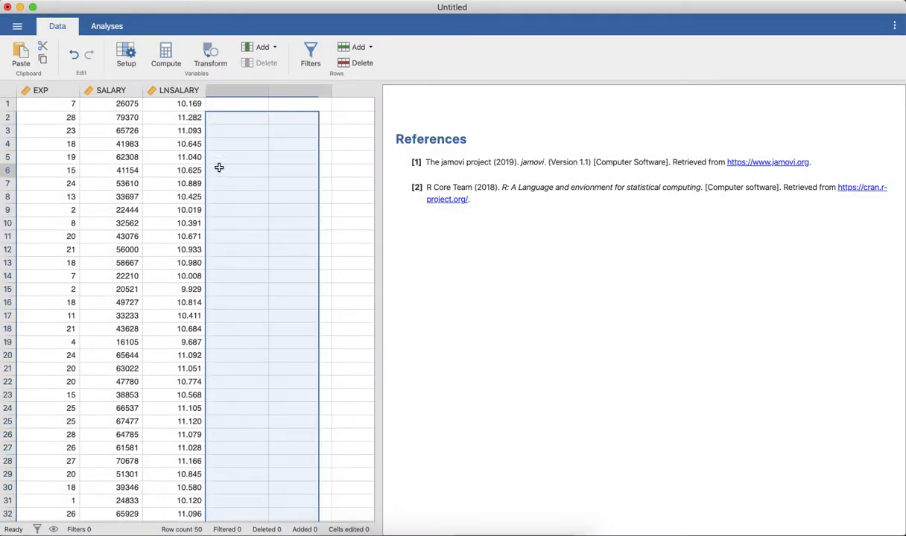
{"action": "left_click", "coordinate": [219, 169]}
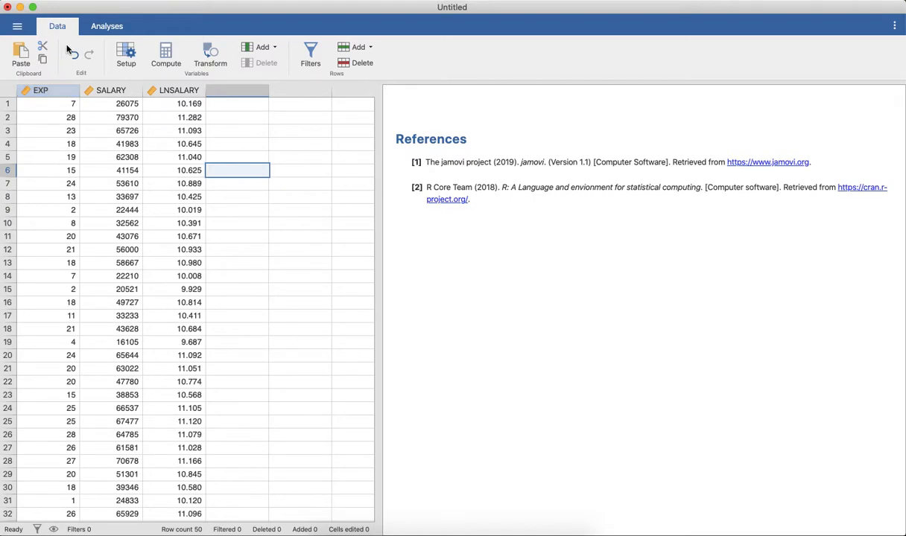
Add a new transformed variable named EXP2 in the first empty column, with EXP as its source variable
{"action": "double_click", "coordinate": [233, 91]}
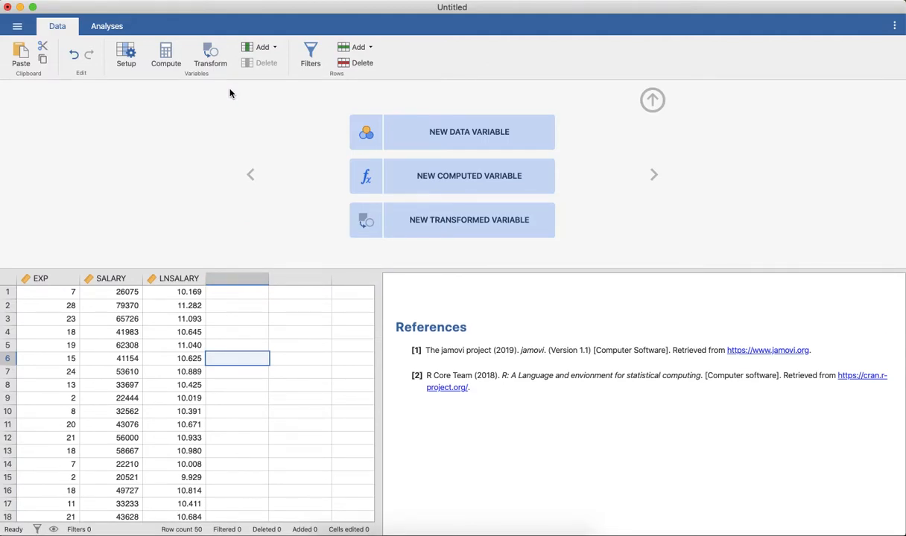
{"action": "left_click", "coordinate": [449, 224]}
{"action": "left_click", "coordinate": [365, 116]}
{"action": "type", "text": "EXP2"}
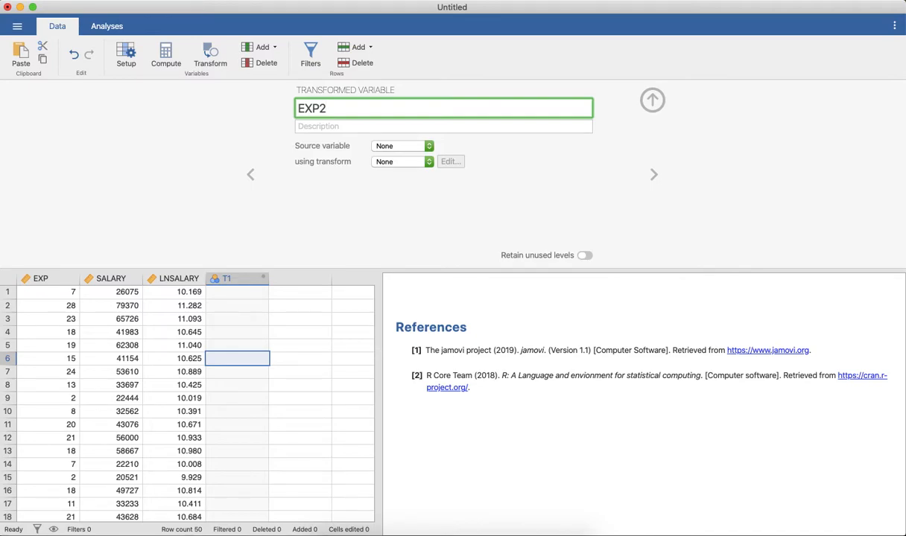
{"action": "left_click", "coordinate": [430, 147]}
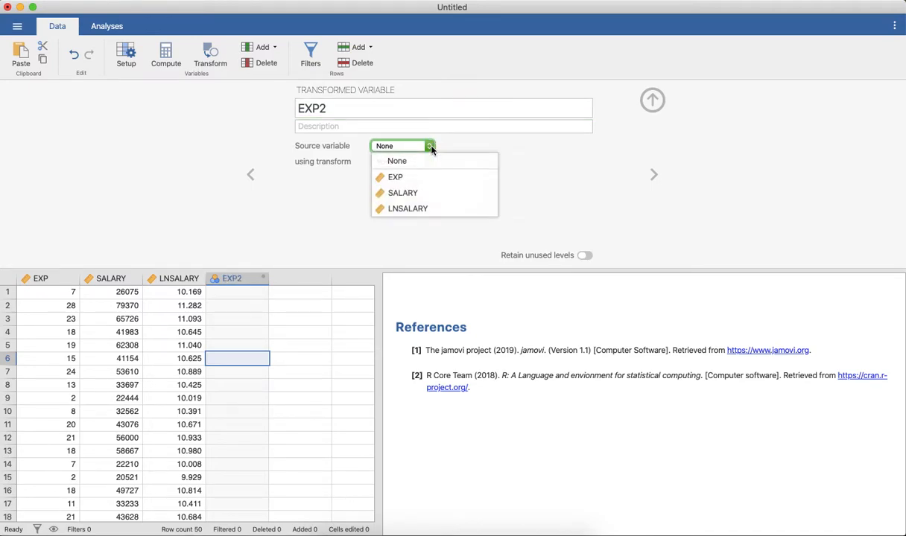
{"action": "left_click", "coordinate": [410, 178]}
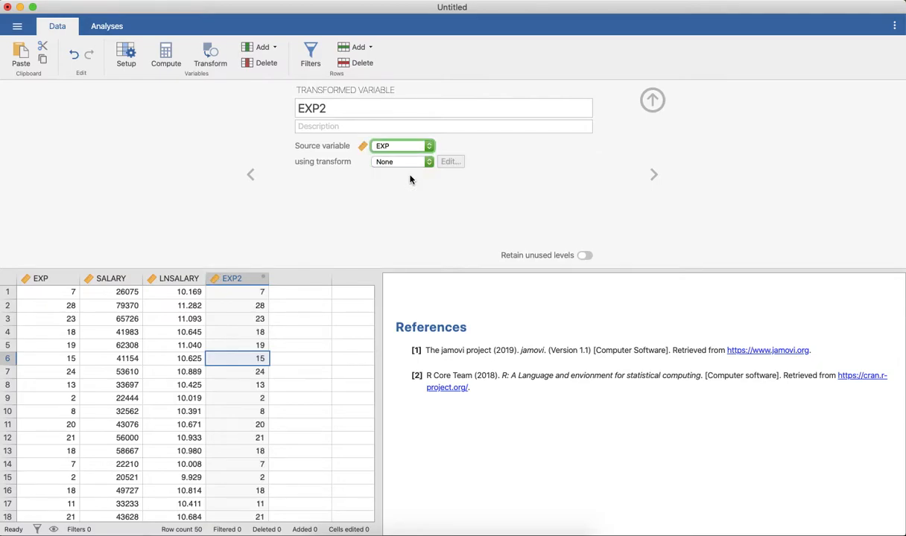
Create a new transform for EXP2 that squares the source with the formula $source**2, and close the variable editor
{"action": "left_click", "coordinate": [429, 163]}
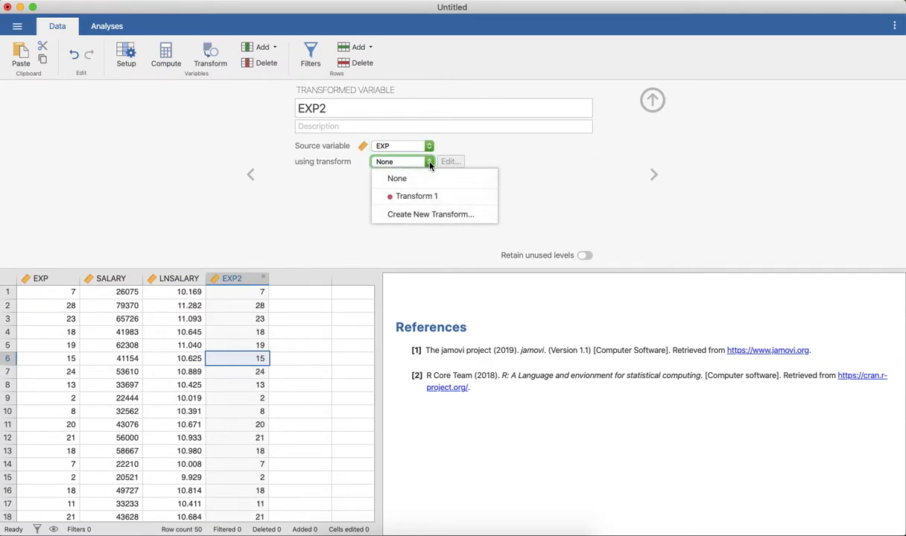
{"action": "left_click", "coordinate": [436, 214]}
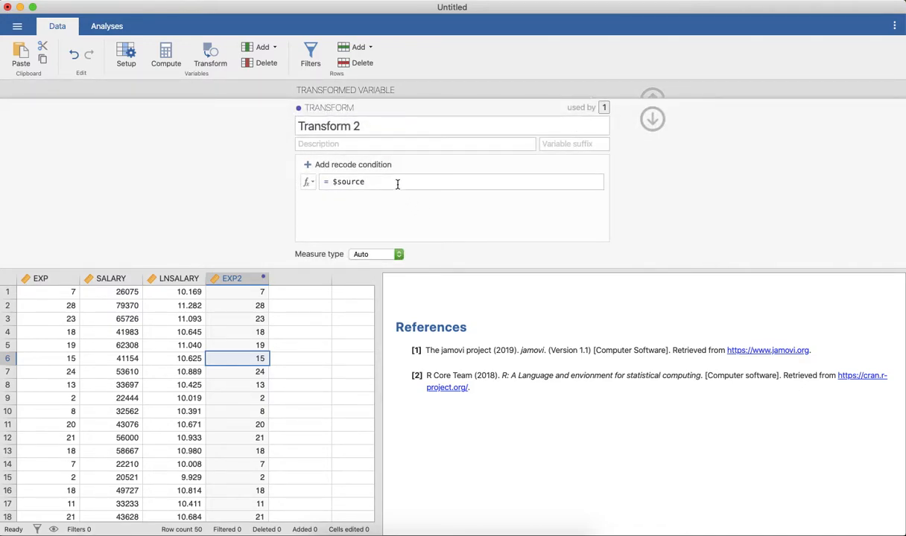
{"action": "left_click", "coordinate": [394, 182]}
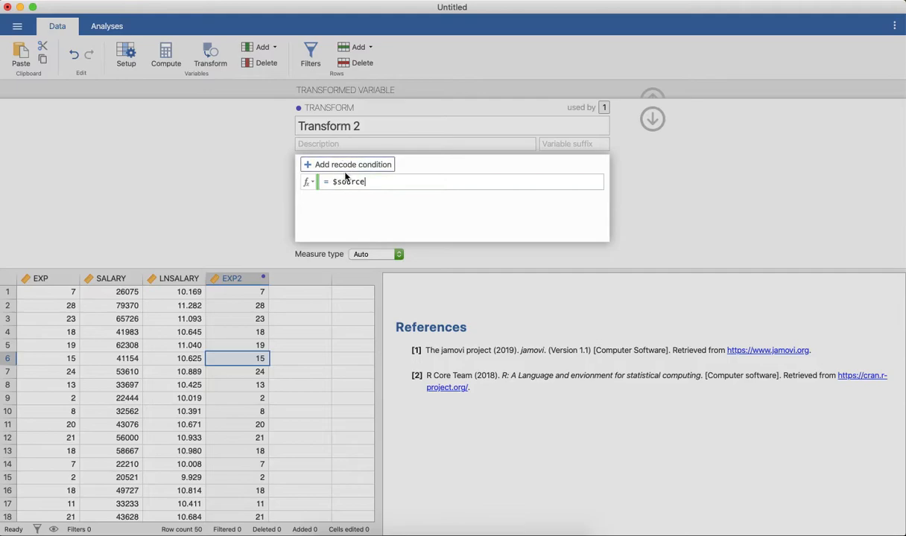
{"action": "type", "text": "**"}
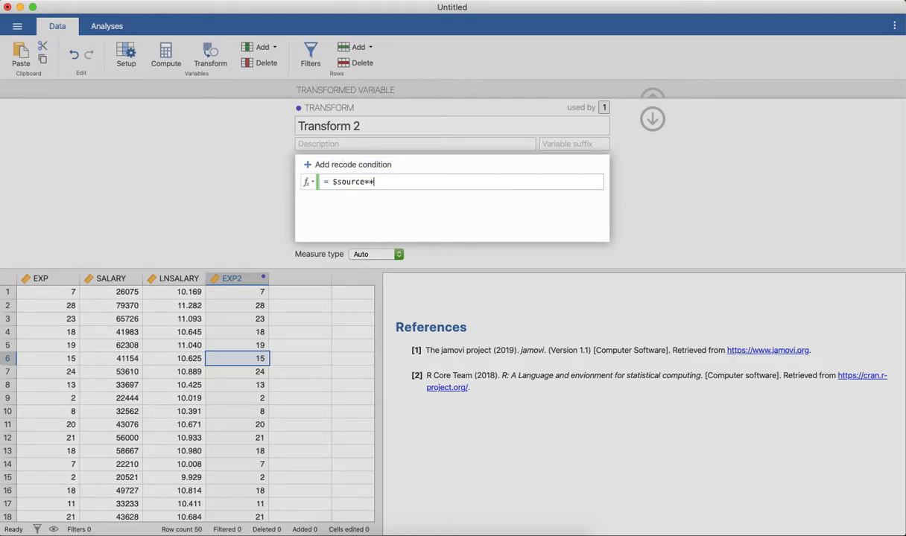
{"action": "type", "text": "2"}
{"action": "key", "text": "Return"}
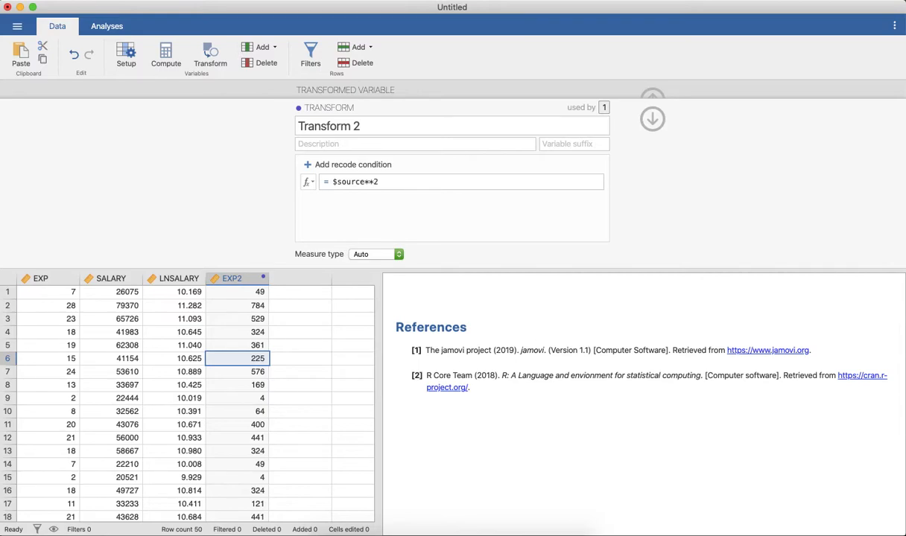
{"action": "left_click", "coordinate": [651, 118]}
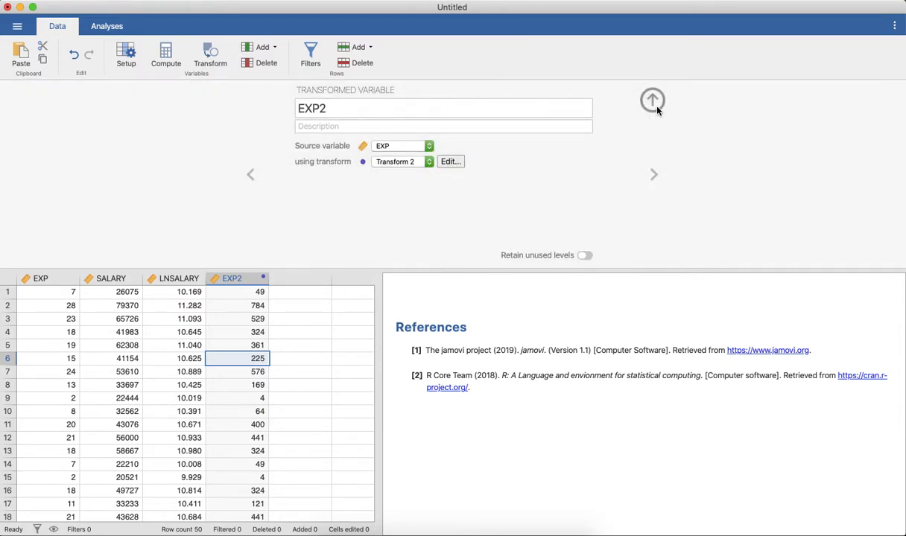
{"action": "left_click", "coordinate": [654, 104]}
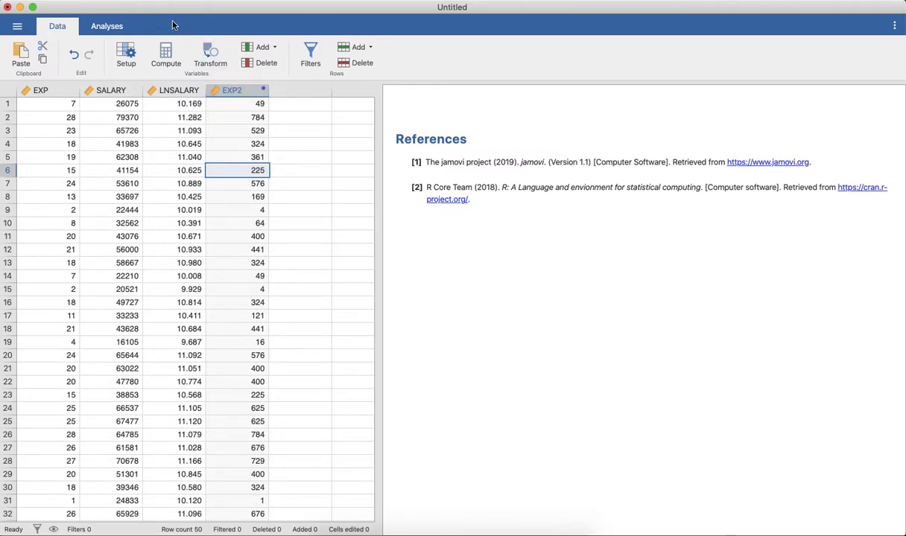
Set up a linear regression with SALARY as the dependent variable and EXP and EXP2 as covariates
{"action": "left_click", "coordinate": [116, 26]}
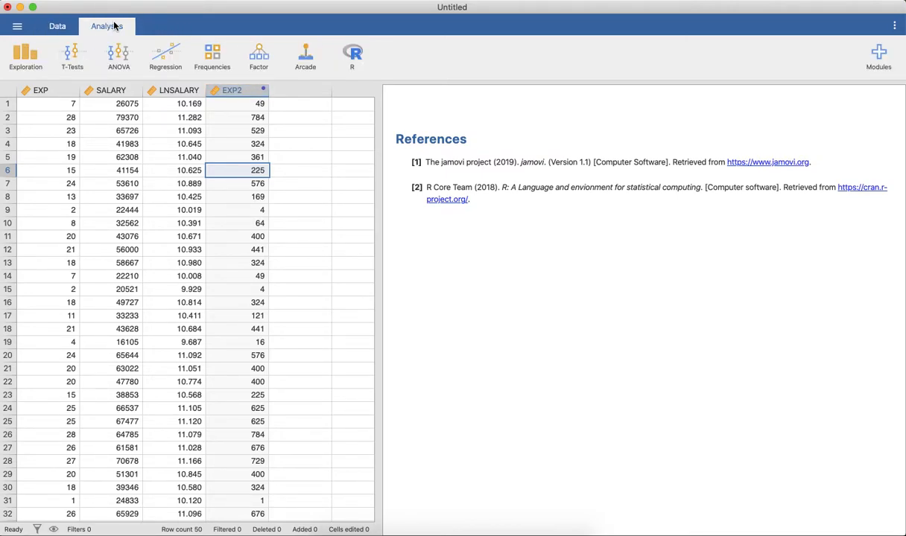
{"action": "left_click", "coordinate": [159, 52]}
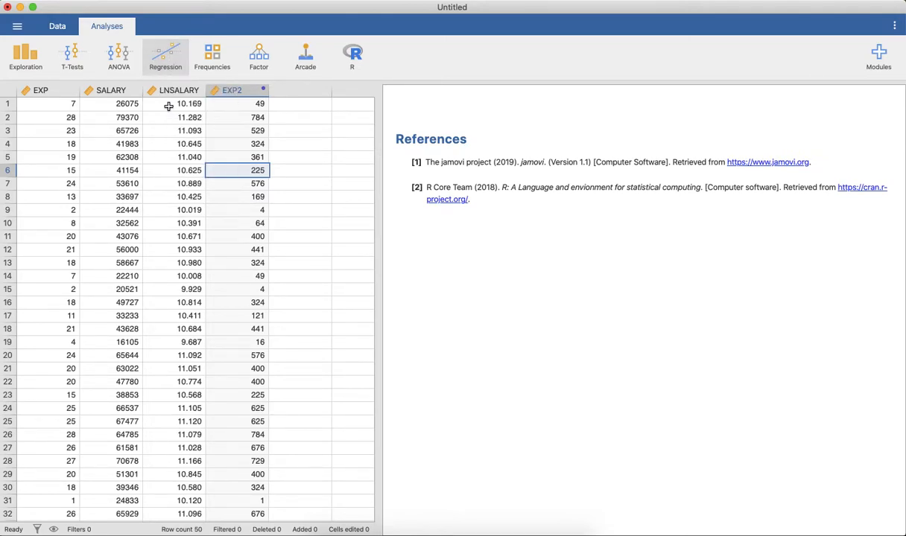
{"action": "left_click", "coordinate": [170, 107]}
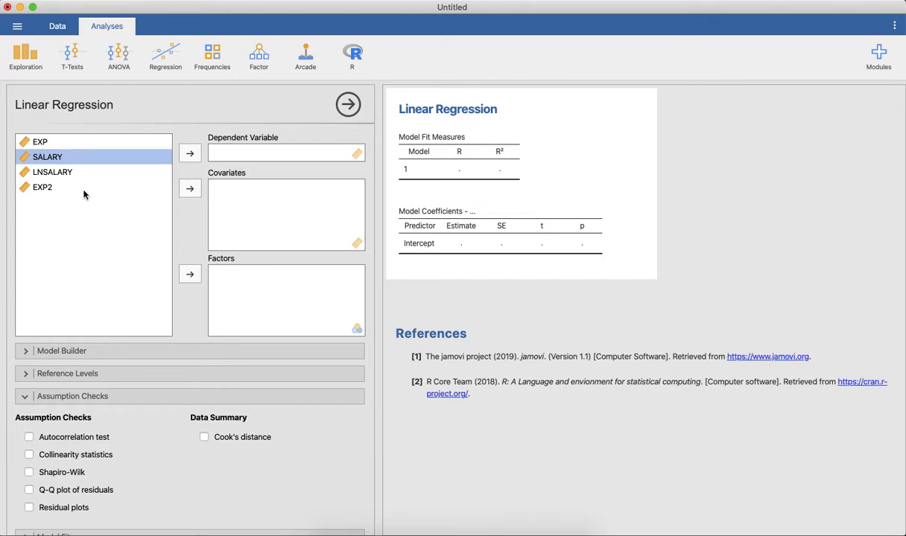
{"action": "left_click", "coordinate": [189, 154]}
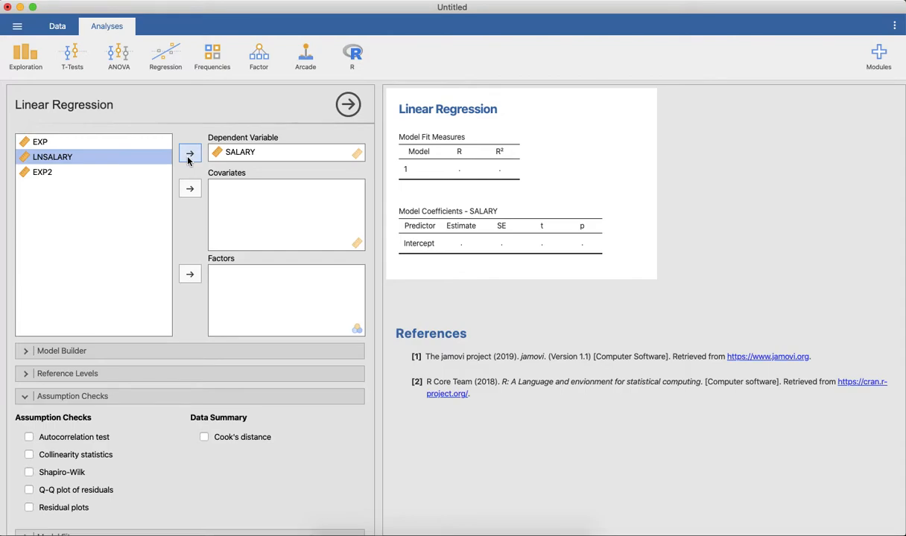
{"action": "left_click", "coordinate": [69, 141]}
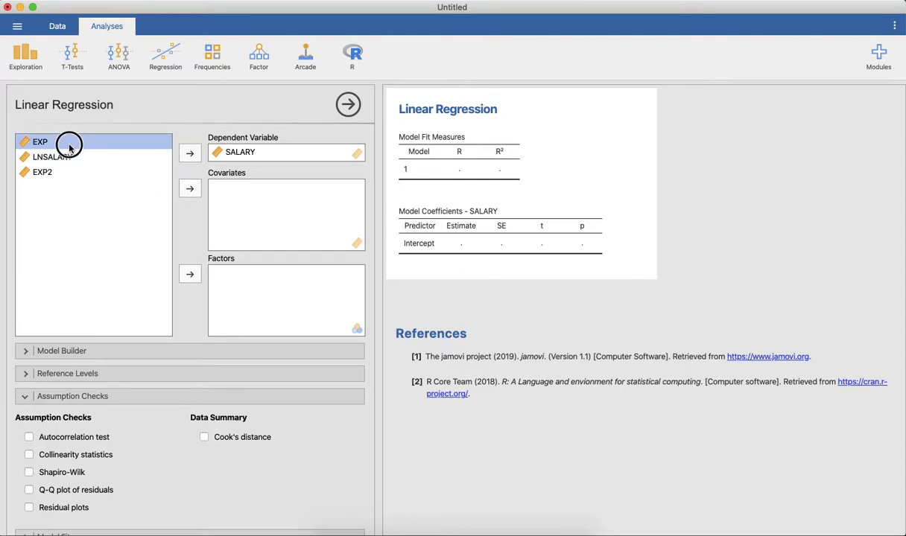
{"action": "left_click", "coordinate": [189, 190]}
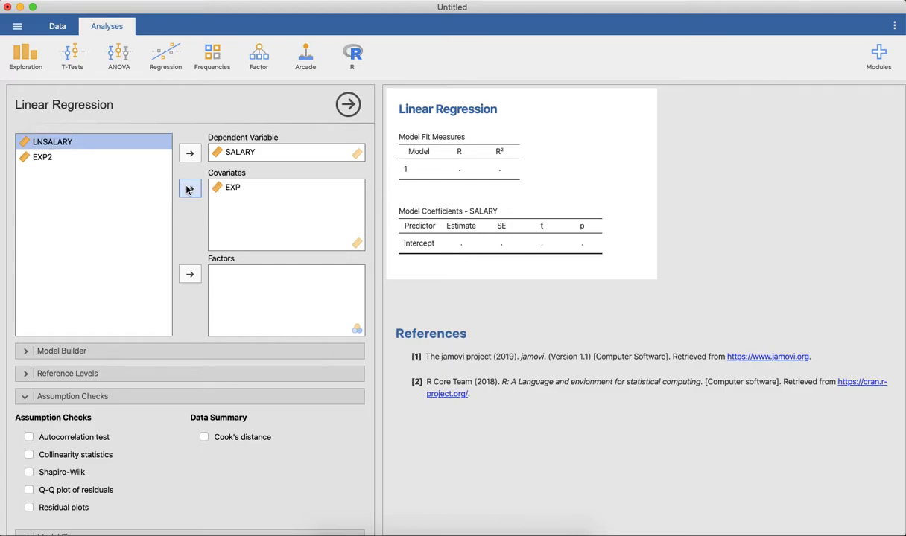
{"action": "left_click", "coordinate": [56, 158]}
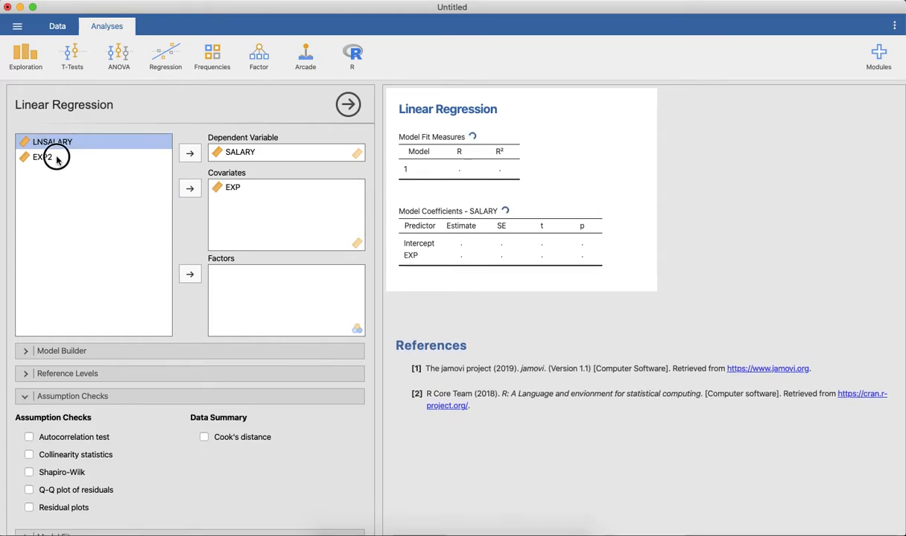
{"action": "left_click", "coordinate": [189, 191]}
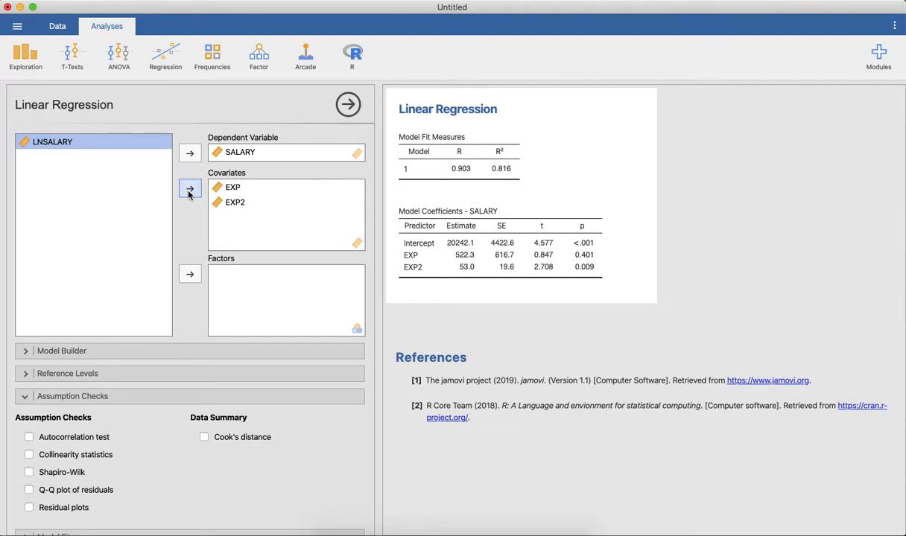
Add adjusted R², RMSE and the overall model F test to the regression's model fit output
{"action": "left_click", "coordinate": [26, 397]}
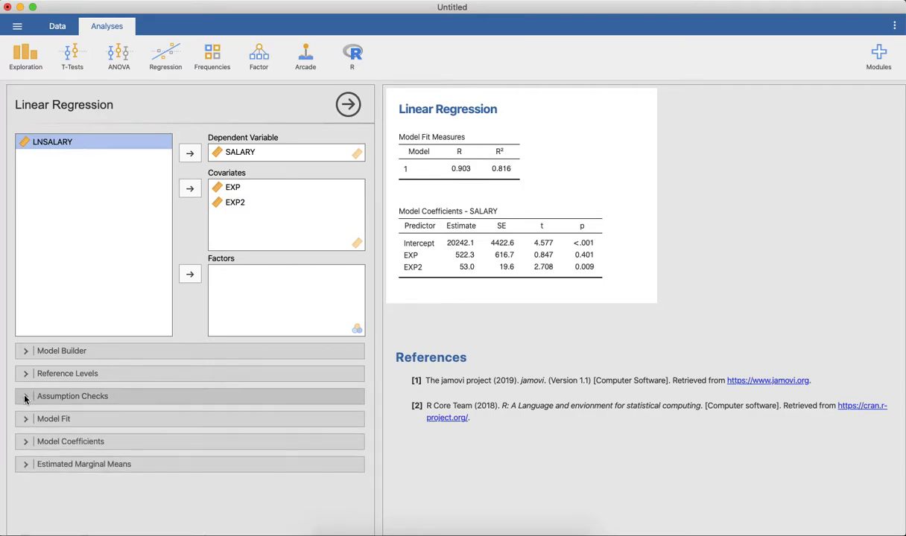
{"action": "left_click", "coordinate": [26, 419]}
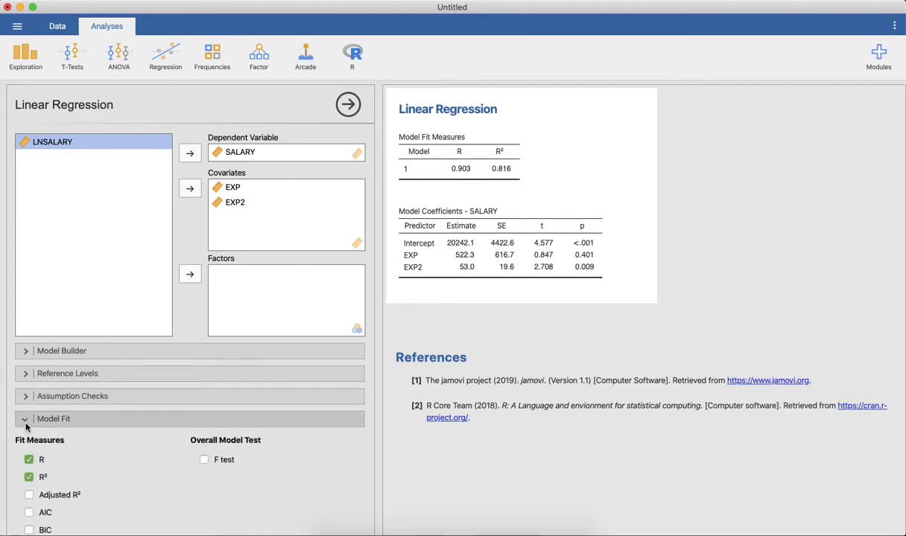
{"action": "left_click", "coordinate": [29, 495]}
{"action": "scroll", "coordinate": [28, 488], "scroll_direction": "down", "scroll_amount": 3}
{"action": "left_click", "coordinate": [29, 472]}
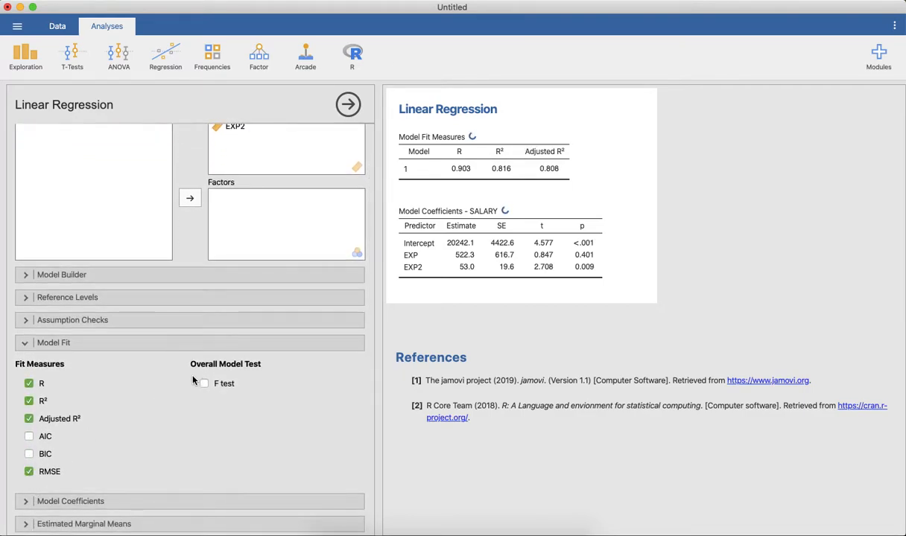
{"action": "left_click", "coordinate": [204, 384]}
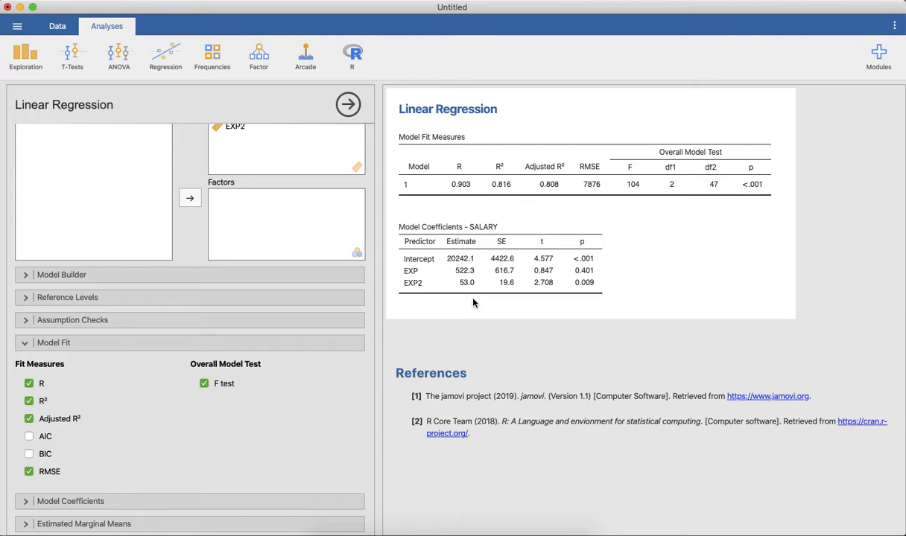
{"action": "left_click", "coordinate": [25, 343]}
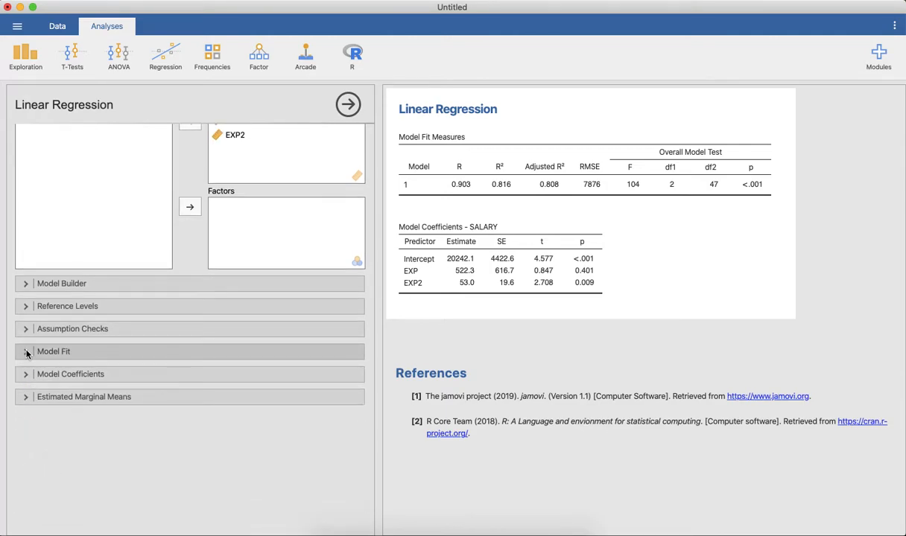
Add residual plots to the regression's assumption checks
{"action": "left_click", "coordinate": [27, 330]}
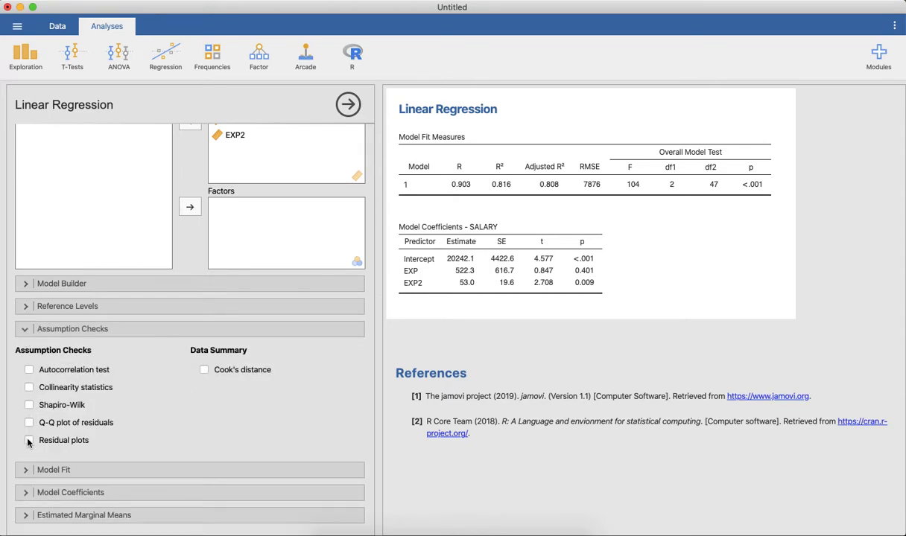
{"action": "left_click", "coordinate": [28, 441]}
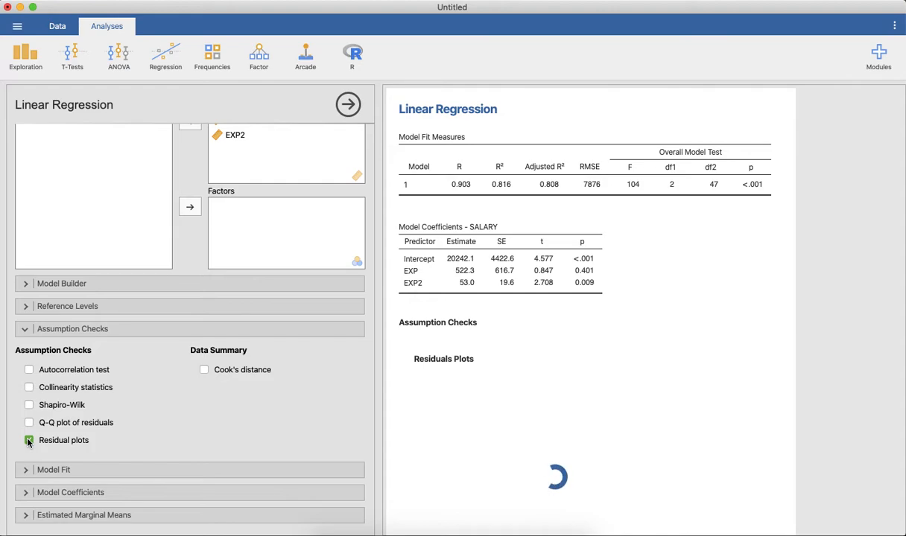
{"action": "scroll", "coordinate": [770, 453], "scroll_direction": "down", "scroll_amount": 3}
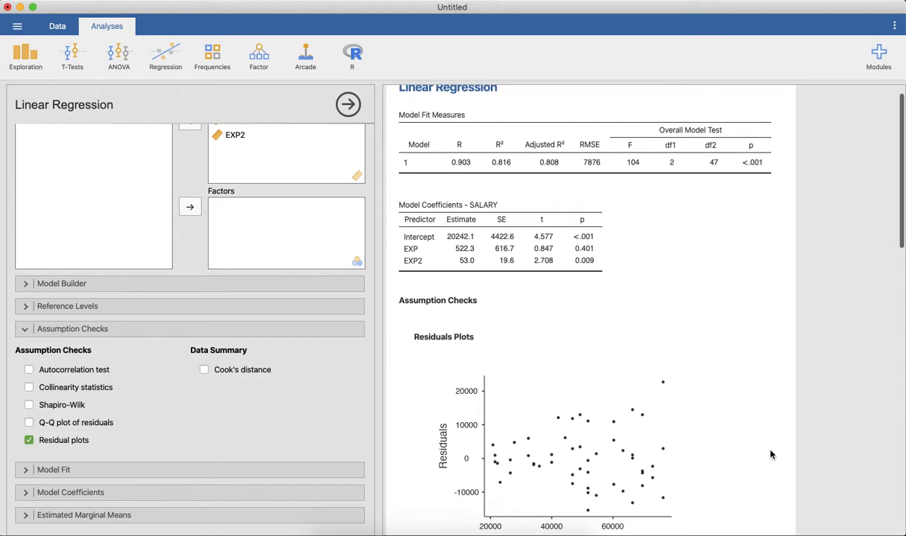
Examine the residual plots of the SALARY model against the fitted values, SALARY and EXP for changing spread
{"action": "scroll", "coordinate": [770, 454], "scroll_direction": "down", "scroll_amount": 2}
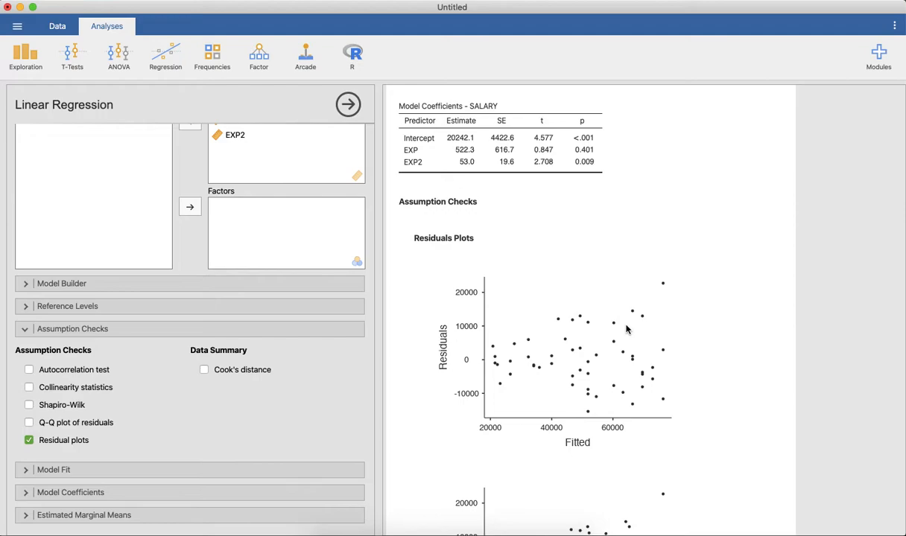
{"action": "scroll", "coordinate": [694, 360], "scroll_direction": "down", "scroll_amount": 5}
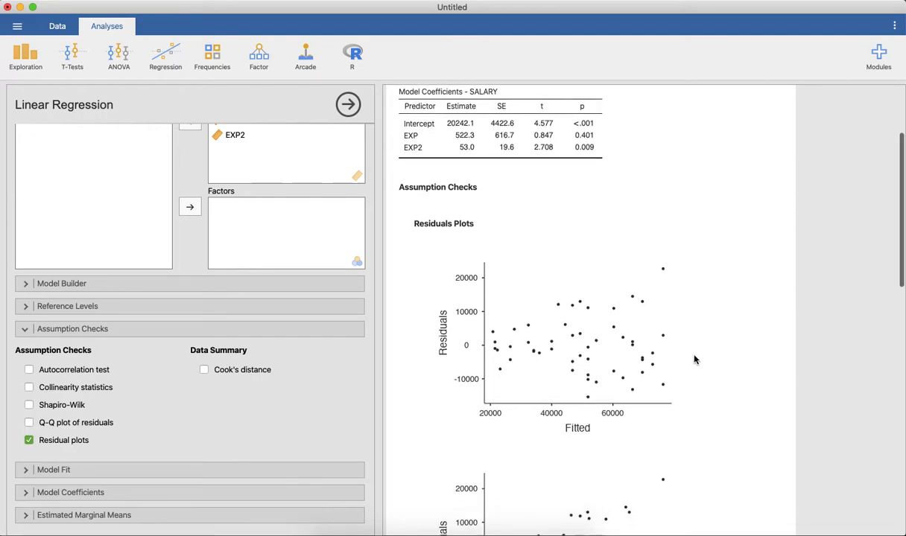
{"action": "scroll", "coordinate": [694, 360], "scroll_direction": "down", "scroll_amount": 8}
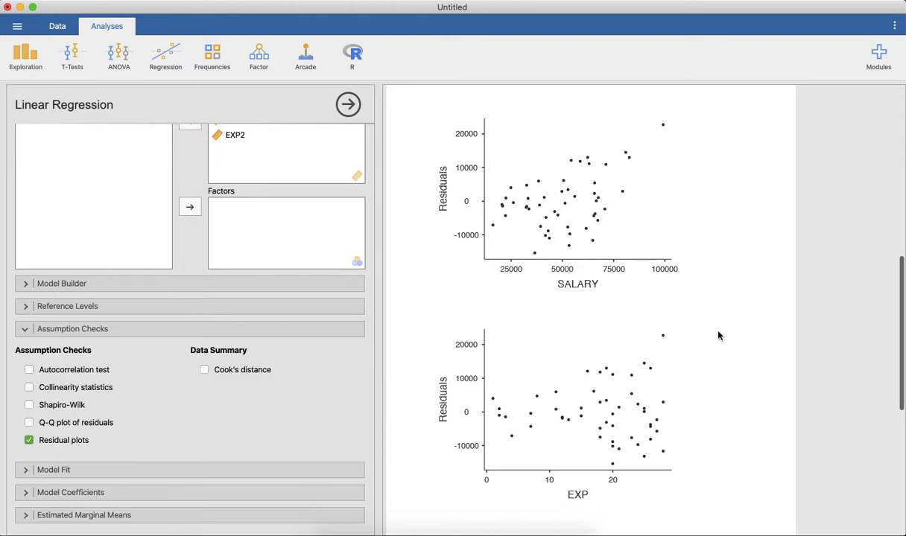
{"action": "scroll", "coordinate": [718, 334], "scroll_direction": "down", "scroll_amount": 2}
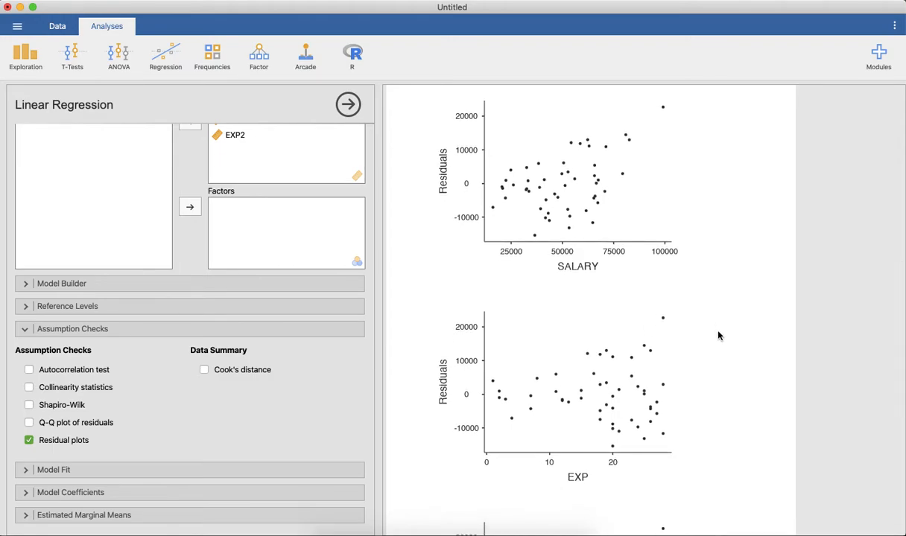
{"action": "scroll", "coordinate": [717, 336], "scroll_direction": "down", "scroll_amount": 5}
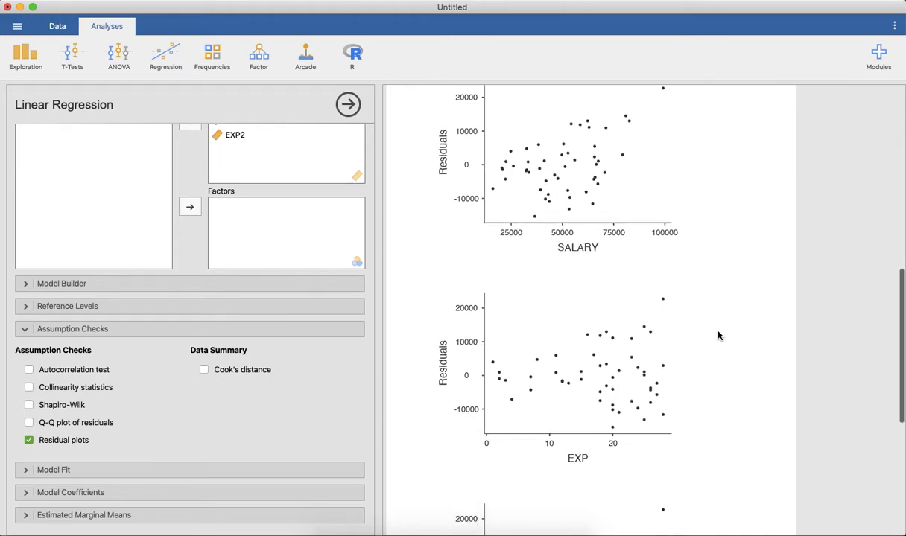
{"action": "scroll", "coordinate": [717, 336], "scroll_direction": "up", "scroll_amount": 20}
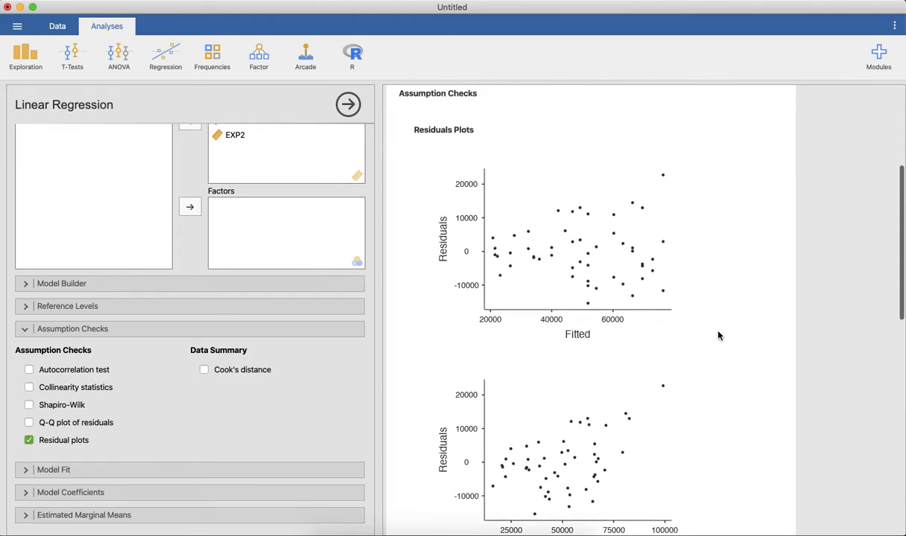
{"action": "scroll", "coordinate": [718, 337], "scroll_direction": "up", "scroll_amount": 3}
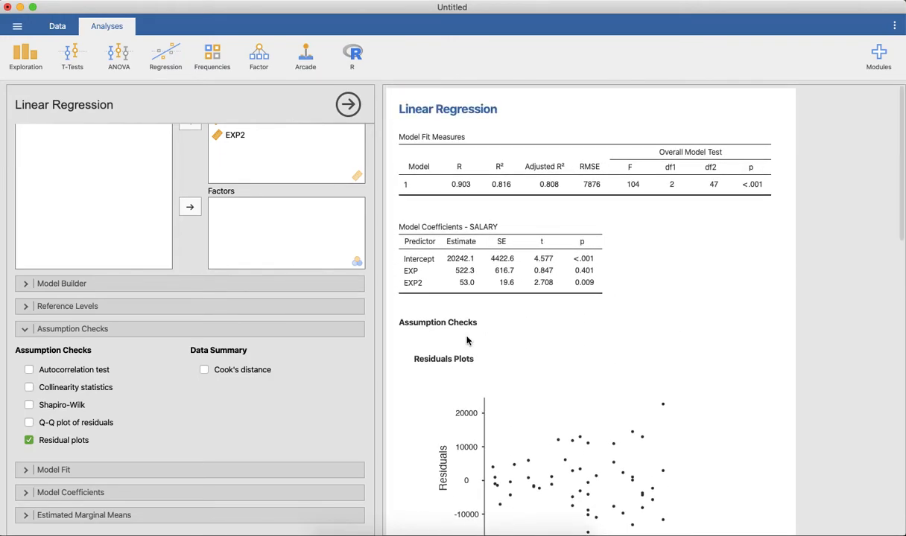
Replace SALARY with LNSALARY as the regression's dependent variable, keeping EXP and EXP2 as covariates
{"action": "scroll", "coordinate": [310, 324], "scroll_direction": "up", "scroll_amount": 3}
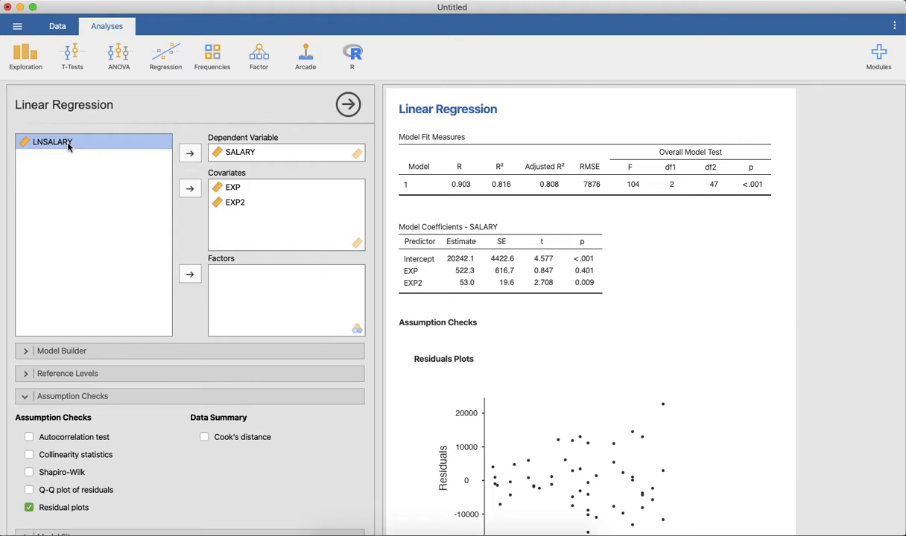
{"action": "left_click", "coordinate": [231, 152]}
{"action": "left_click", "coordinate": [190, 151]}
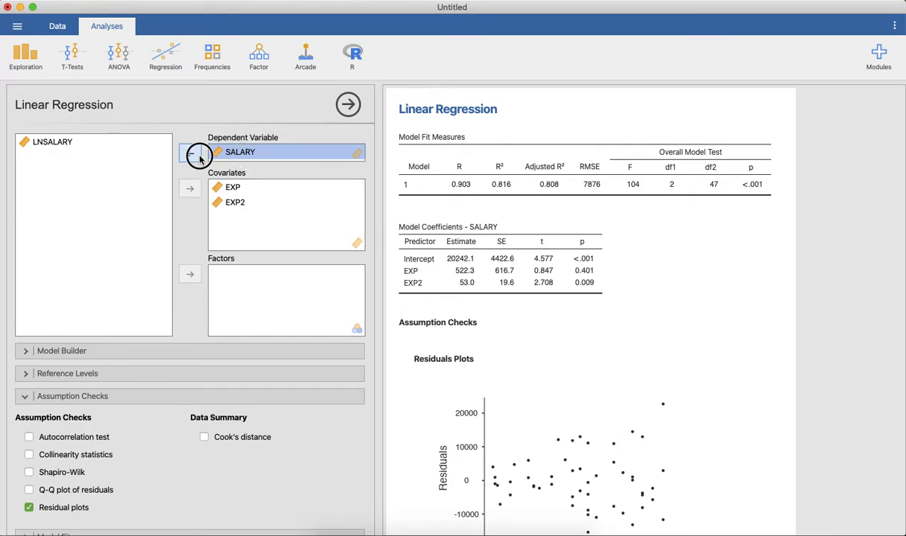
{"action": "left_click", "coordinate": [60, 160]}
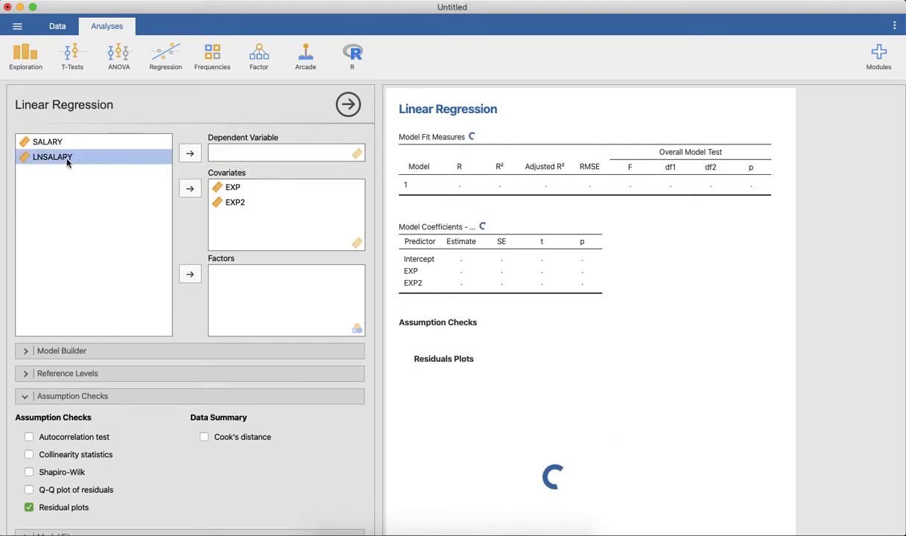
{"action": "left_click", "coordinate": [187, 156]}
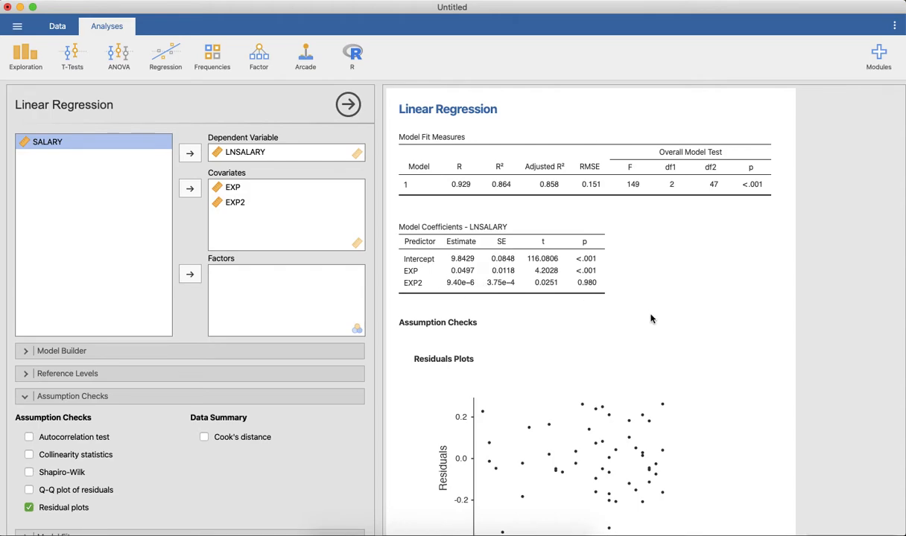
Examine the LNSALARY model's coefficients and its residual plots against the fitted values, LNSALARY and EXP
{"action": "scroll", "coordinate": [700, 356], "scroll_direction": "down", "scroll_amount": 2}
{"action": "scroll", "coordinate": [701, 357], "scroll_direction": "down", "scroll_amount": 2}
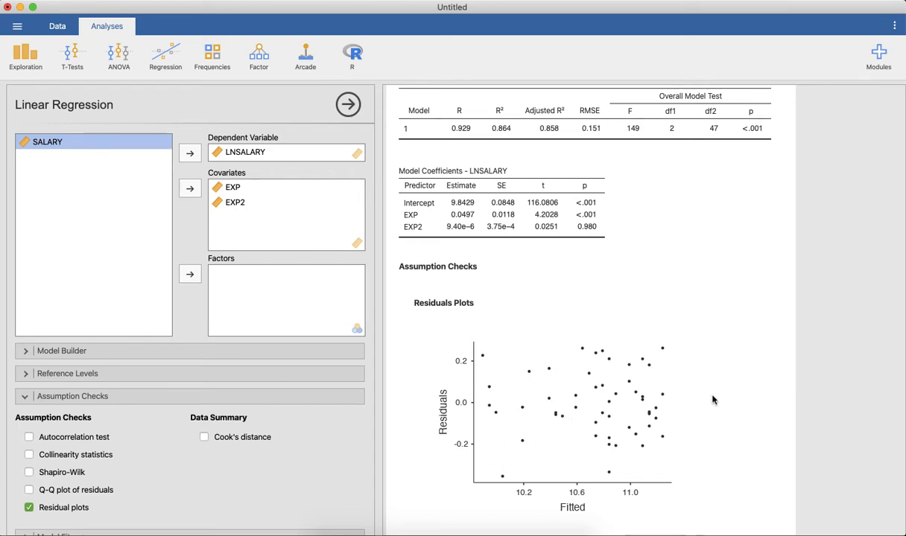
{"action": "scroll", "coordinate": [712, 407], "scroll_direction": "down", "scroll_amount": 1}
{"action": "scroll", "coordinate": [711, 406], "scroll_direction": "down", "scroll_amount": 2}
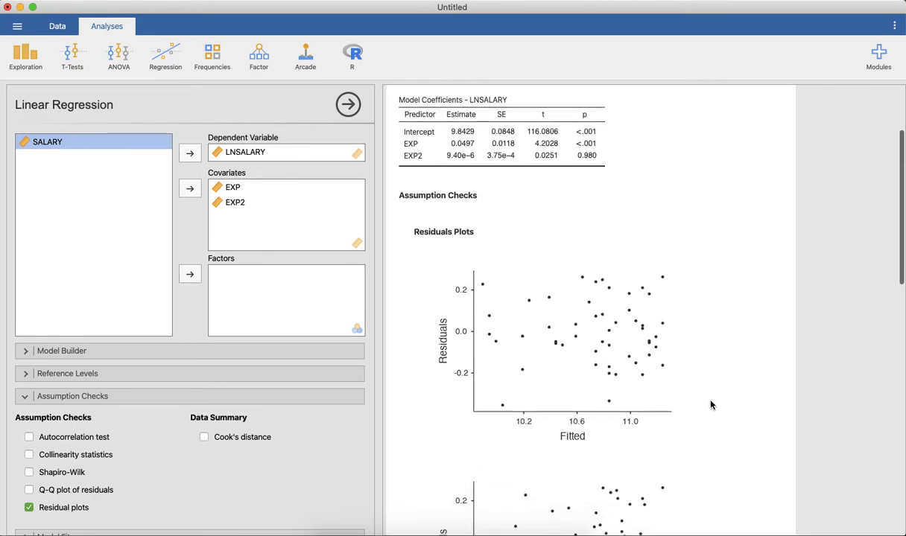
{"action": "scroll", "coordinate": [712, 405], "scroll_direction": "down", "scroll_amount": 8}
{"action": "scroll", "coordinate": [712, 405], "scroll_direction": "down", "scroll_amount": 4}
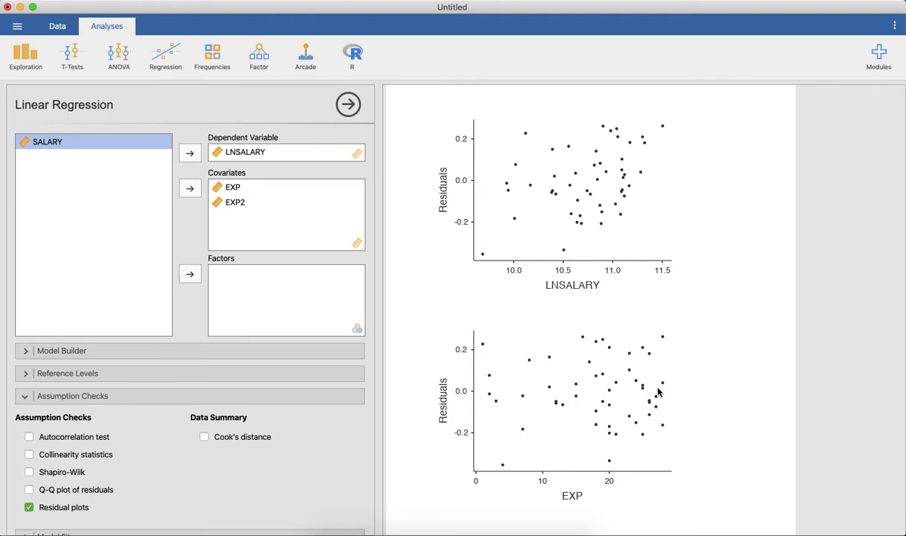
{"action": "scroll", "coordinate": [698, 396], "scroll_direction": "up", "scroll_amount": 3}
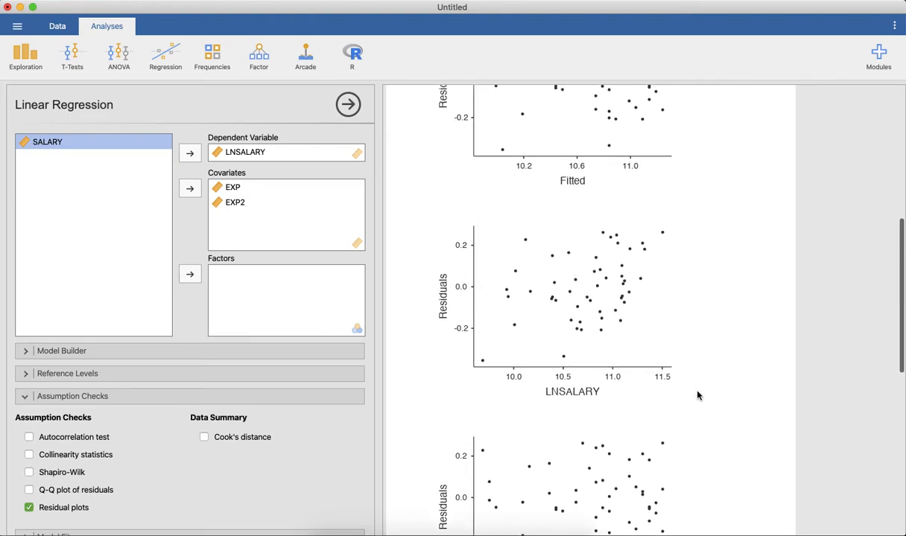
{"action": "scroll", "coordinate": [698, 396], "scroll_direction": "up", "scroll_amount": 5}
{"action": "scroll", "coordinate": [699, 396], "scroll_direction": "up", "scroll_amount": 3}
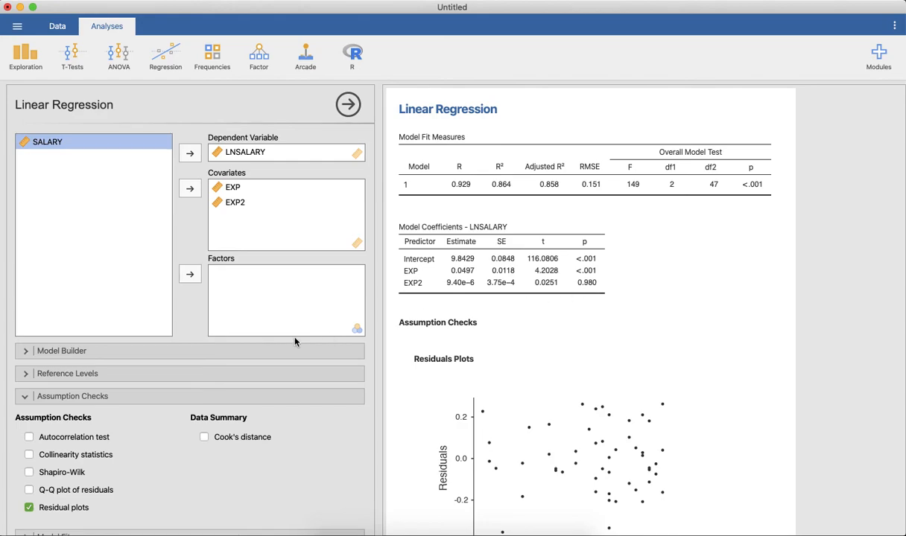
Move EXP2 out of Block 1 in the model builder into a new Block 2 as a main effect
{"action": "left_click", "coordinate": [25, 395]}
{"action": "left_click", "coordinate": [25, 352]}
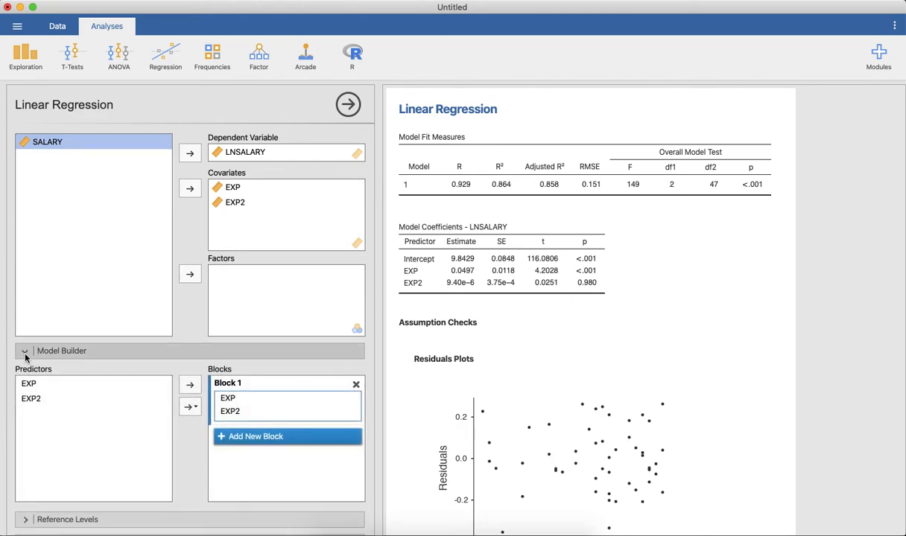
{"action": "left_click", "coordinate": [228, 412]}
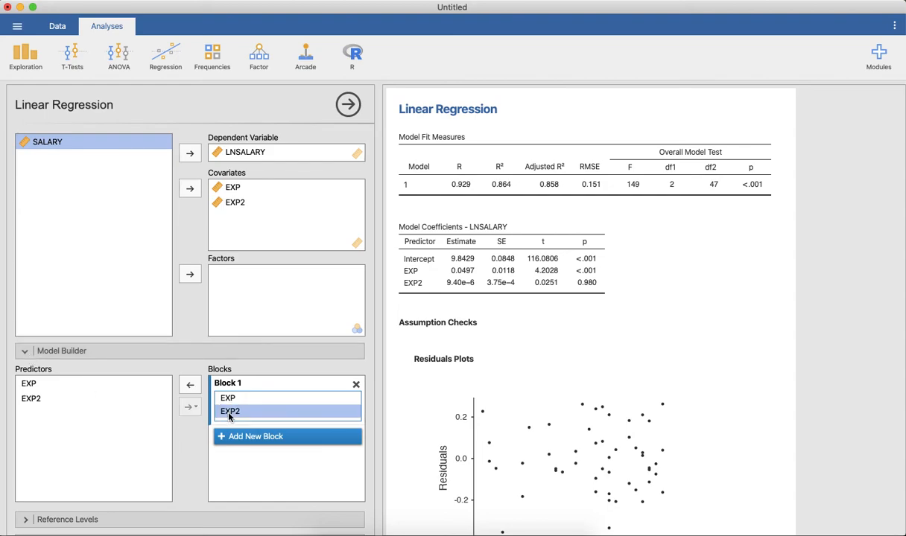
{"action": "left_click", "coordinate": [191, 388]}
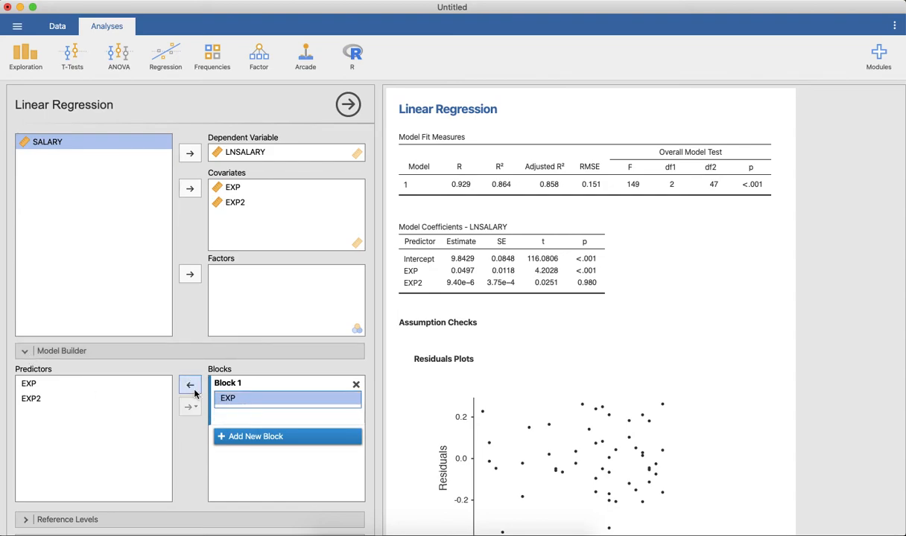
{"action": "left_click", "coordinate": [225, 437]}
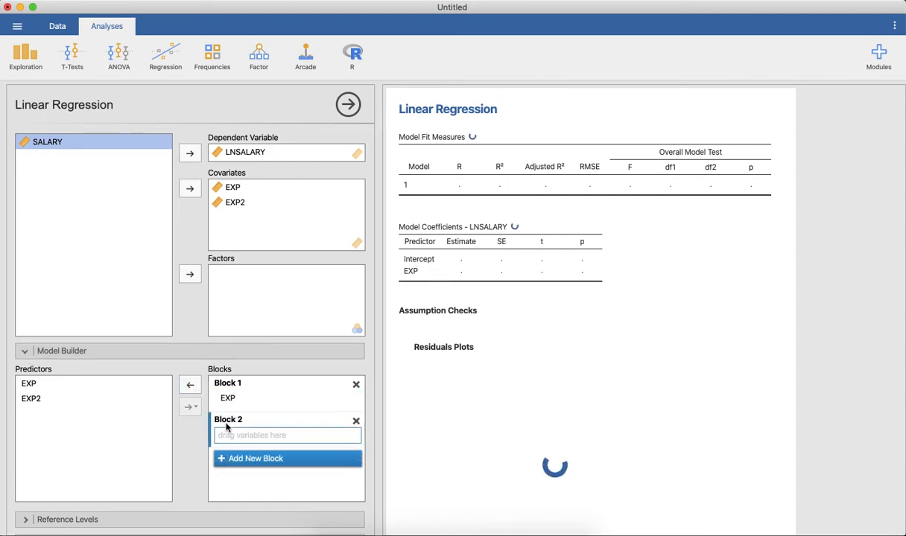
{"action": "left_click", "coordinate": [34, 400]}
{"action": "left_click", "coordinate": [186, 414]}
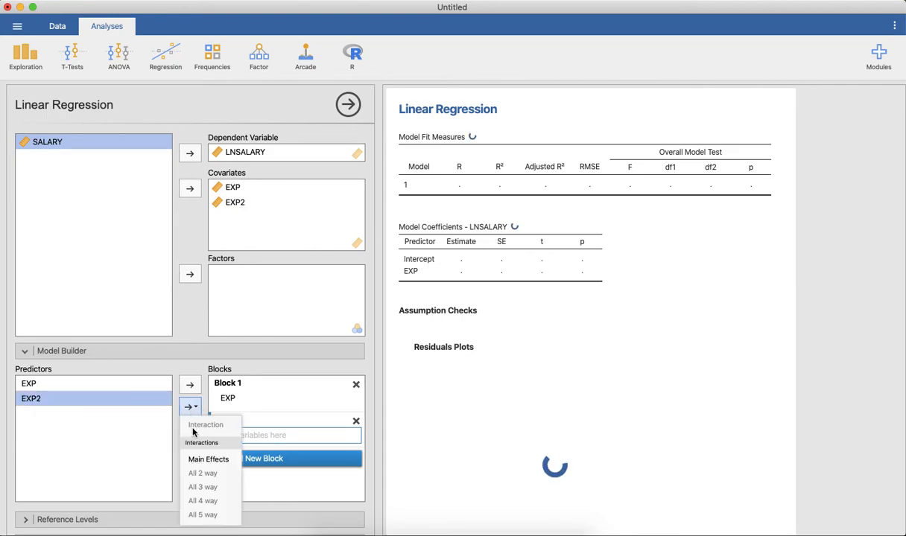
{"action": "left_click", "coordinate": [199, 460]}
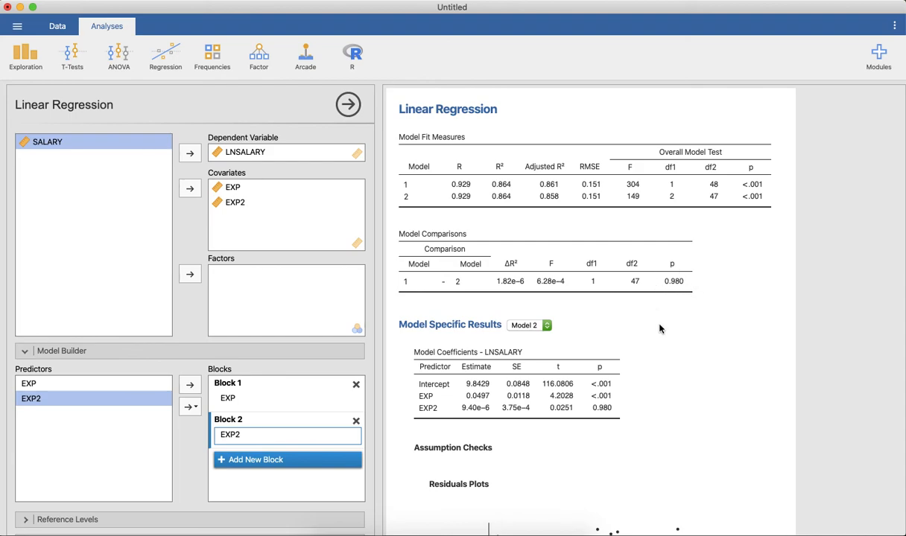
Switch the model specific results to Model 1, the model with EXP as its only predictor
{"action": "scroll", "coordinate": [659, 328], "scroll_direction": "down", "scroll_amount": 3}
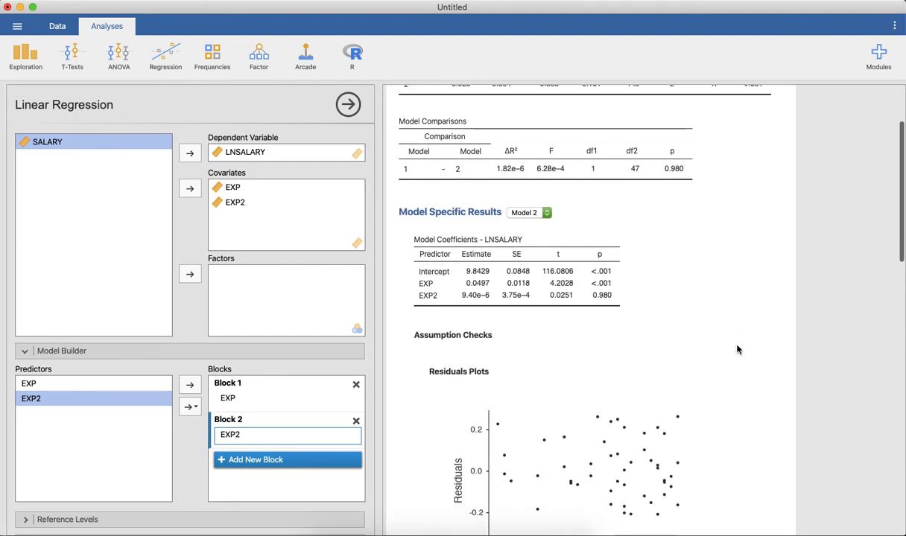
{"action": "scroll", "coordinate": [737, 350], "scroll_direction": "down", "scroll_amount": 1}
{"action": "scroll", "coordinate": [737, 350], "scroll_direction": "down", "scroll_amount": 1}
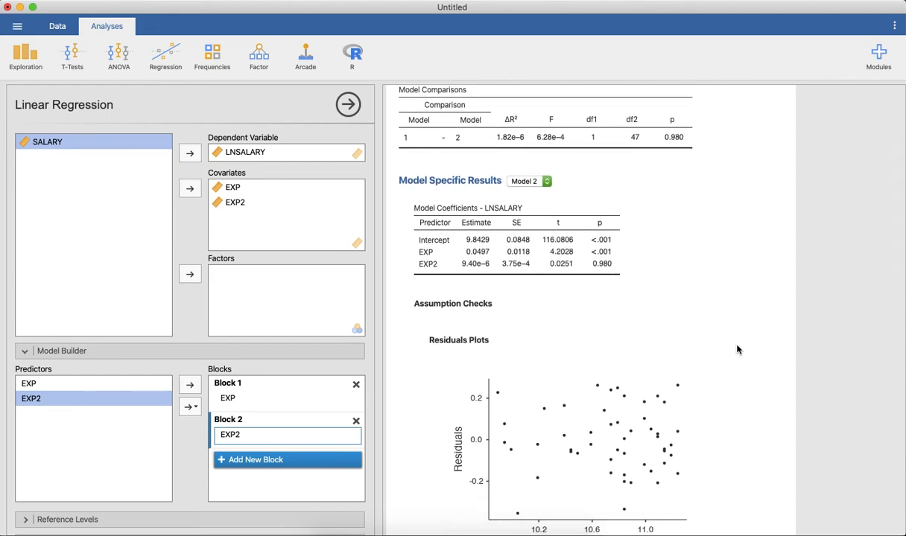
{"action": "scroll", "coordinate": [737, 350], "scroll_direction": "up", "scroll_amount": 3}
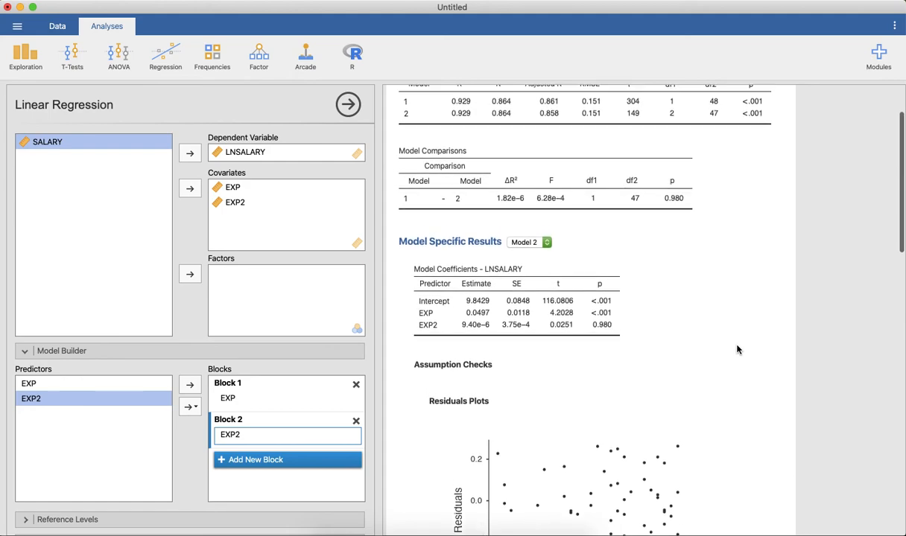
{"action": "left_click", "coordinate": [547, 243]}
{"action": "left_click", "coordinate": [541, 232]}
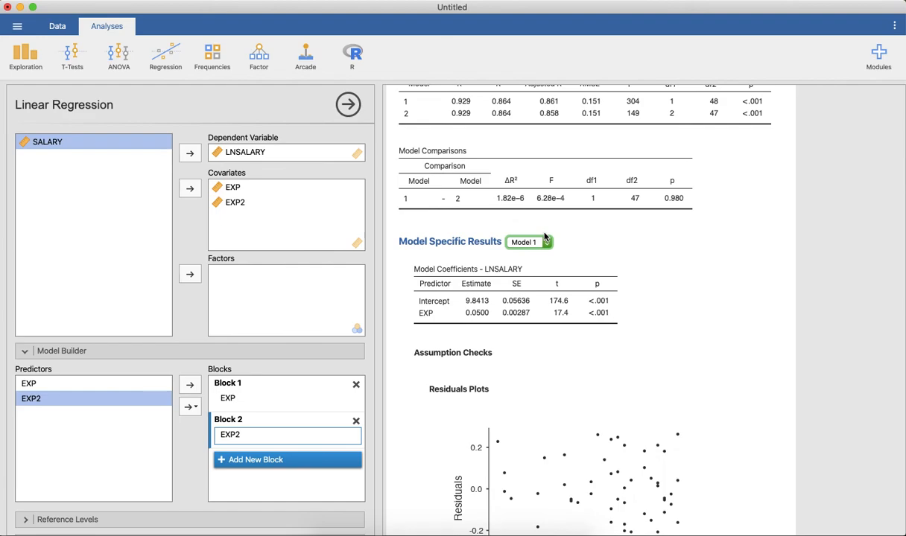
Examine Model 1's coefficients and residual plots along with the fit measures and the comparison of the two models
{"action": "scroll", "coordinate": [770, 353], "scroll_direction": "up", "scroll_amount": 2}
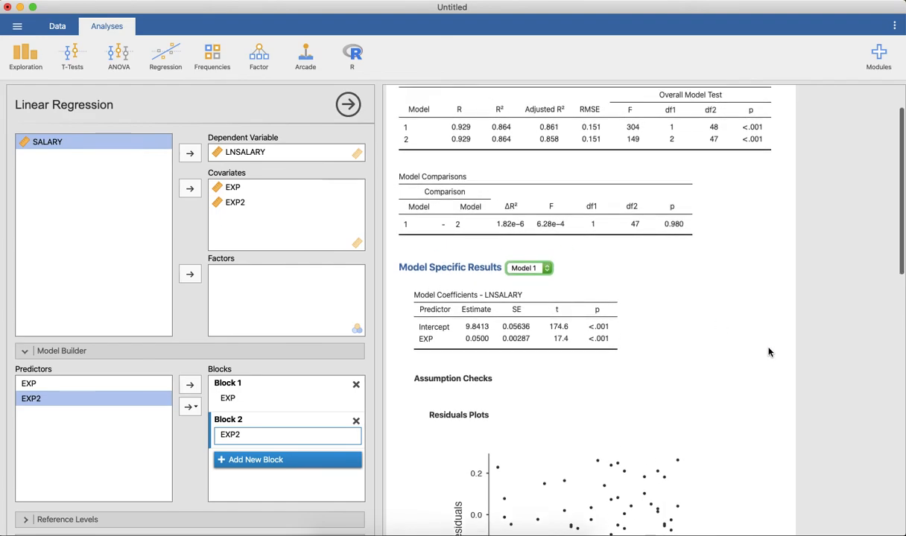
{"action": "scroll", "coordinate": [770, 352], "scroll_direction": "down", "scroll_amount": 4}
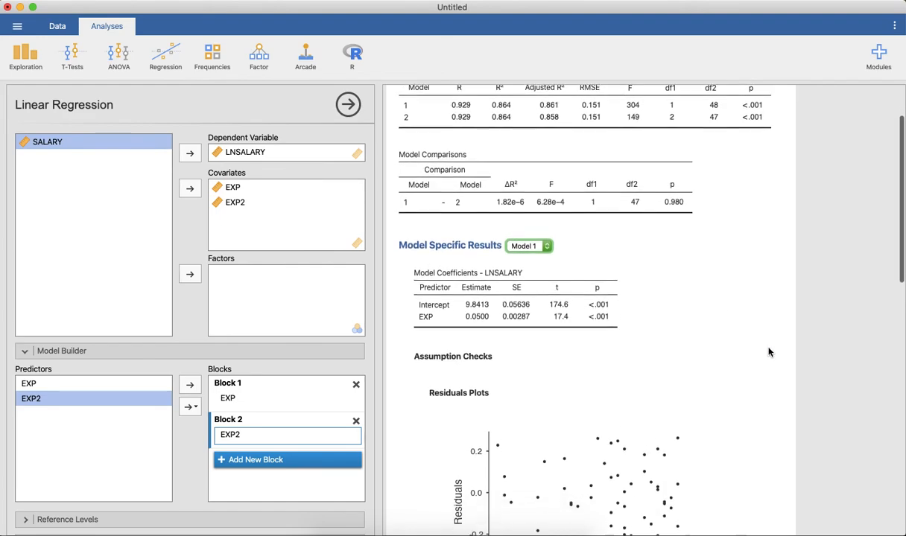
{"action": "scroll", "coordinate": [770, 353], "scroll_direction": "down", "scroll_amount": 3}
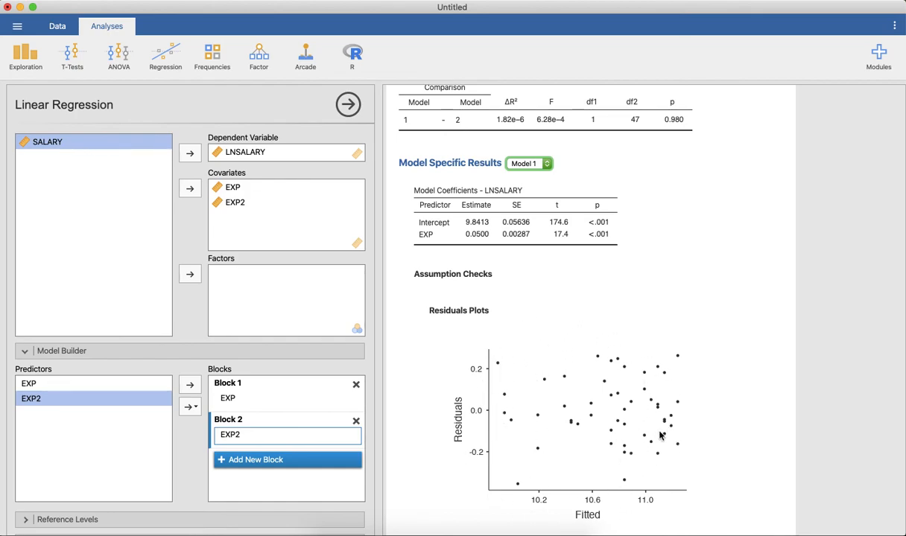
{"action": "scroll", "coordinate": [710, 428], "scroll_direction": "down", "scroll_amount": 2}
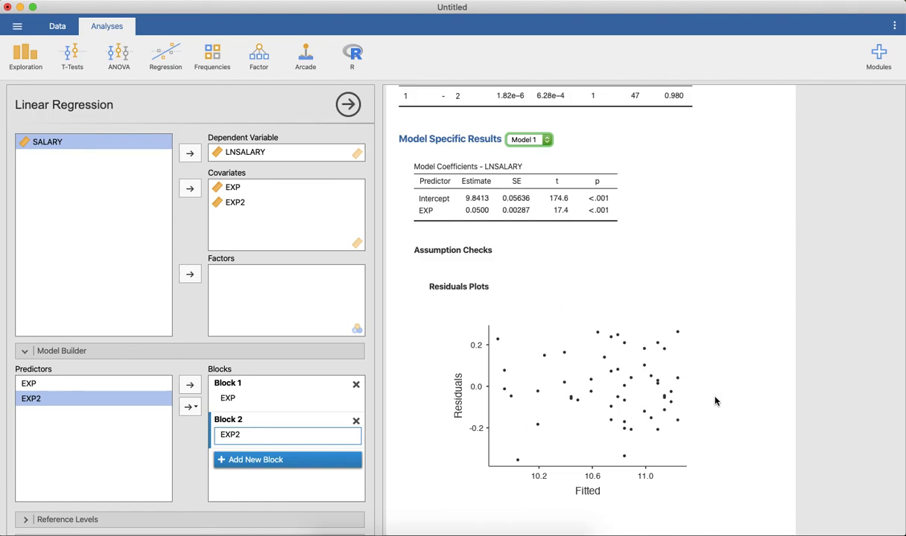
{"action": "scroll", "coordinate": [714, 402], "scroll_direction": "down", "scroll_amount": 10}
{"action": "scroll", "coordinate": [714, 401], "scroll_direction": "down", "scroll_amount": 10}
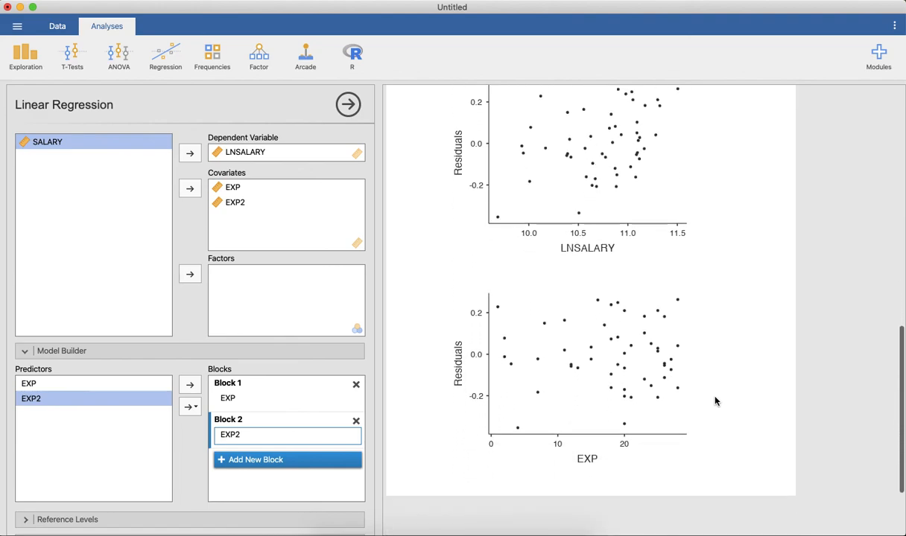
{"action": "scroll", "coordinate": [715, 402], "scroll_direction": "up", "scroll_amount": 10}
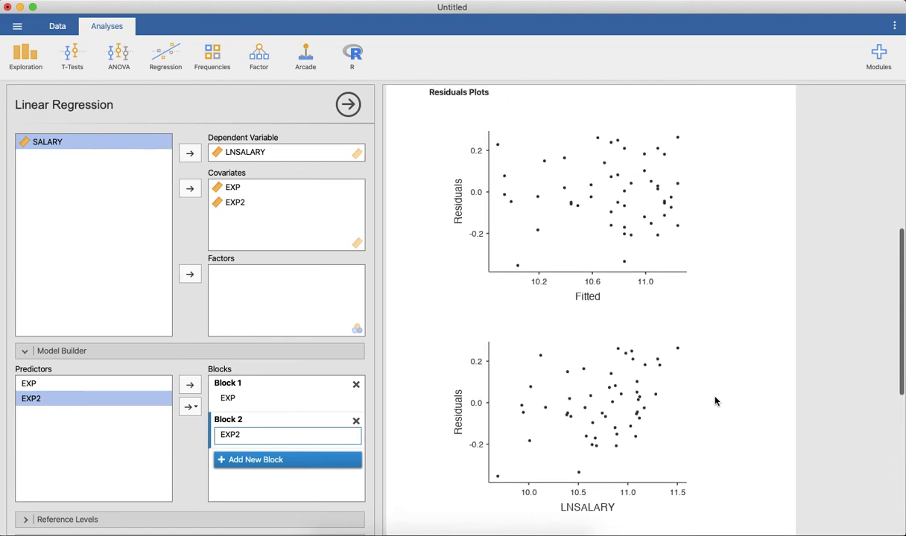
{"action": "scroll", "coordinate": [714, 402], "scroll_direction": "up", "scroll_amount": 13}
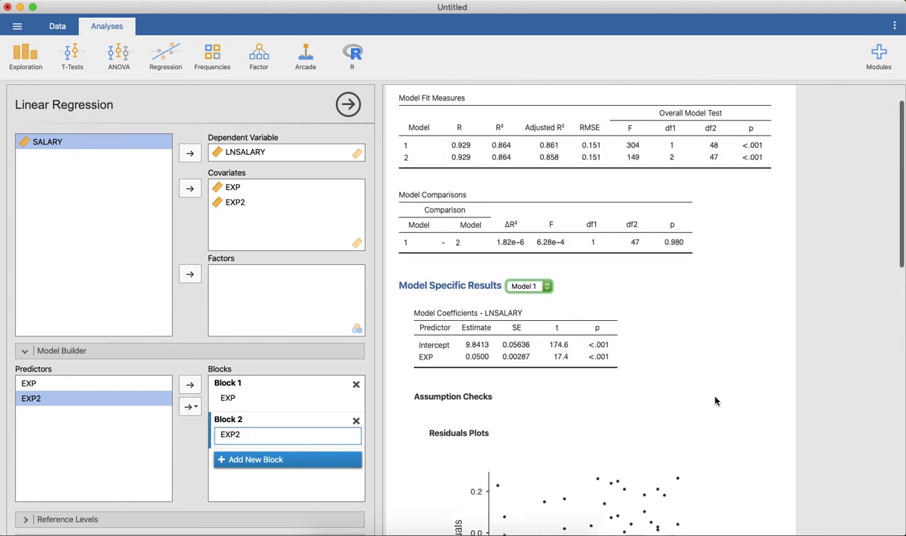
{"action": "scroll", "coordinate": [715, 401], "scroll_direction": "up", "scroll_amount": 2}
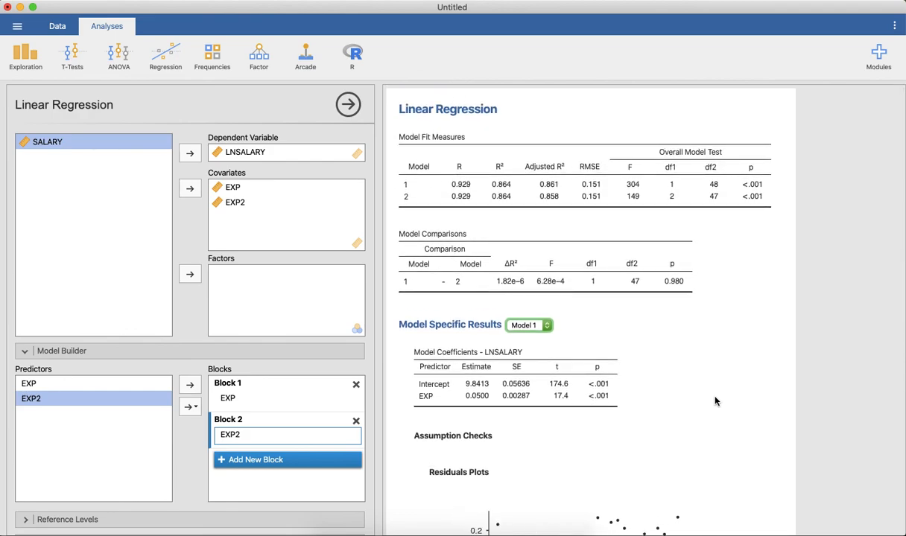